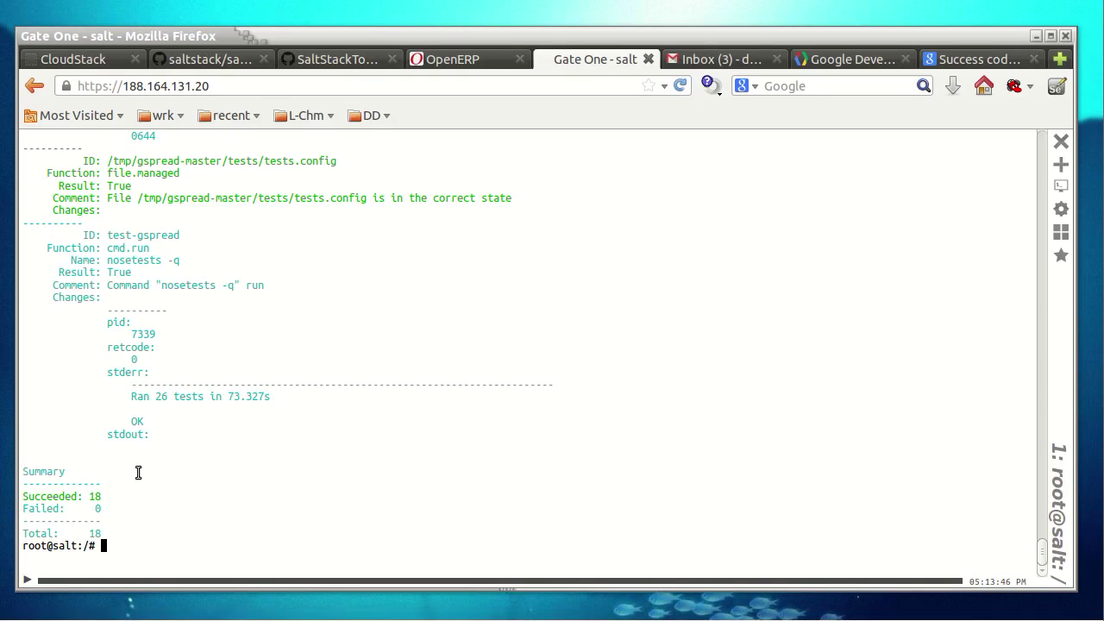
Step: Clear the terminal, move into /opt/GData_OpenERP_Data_Pump/ and try ./pump.py without arguments
key("Return")
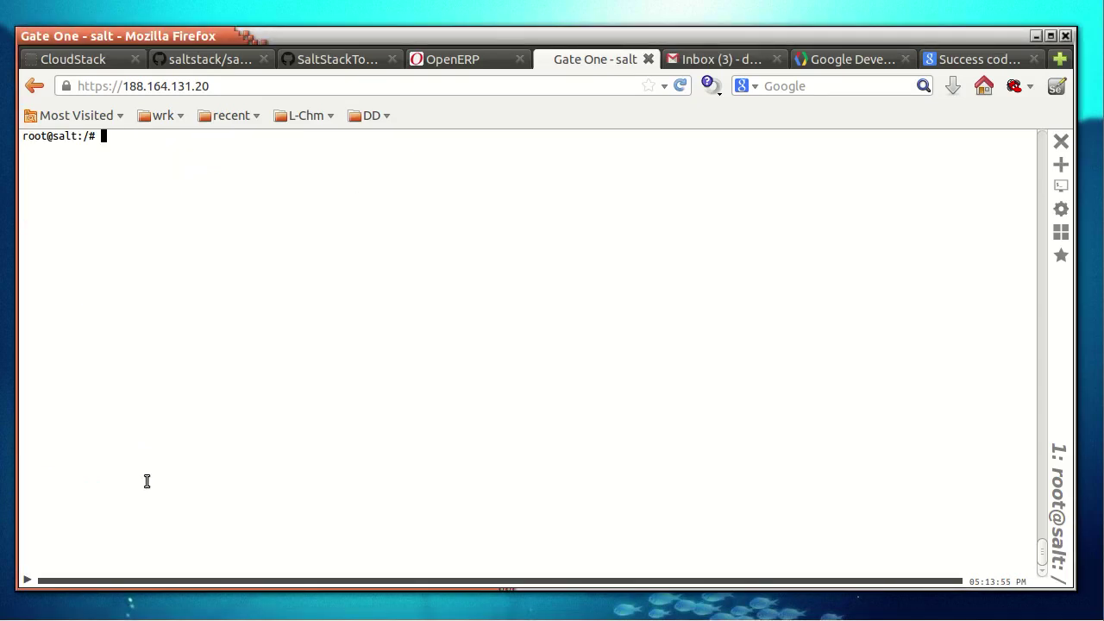
type("cd /opt/G")
key("Tab")
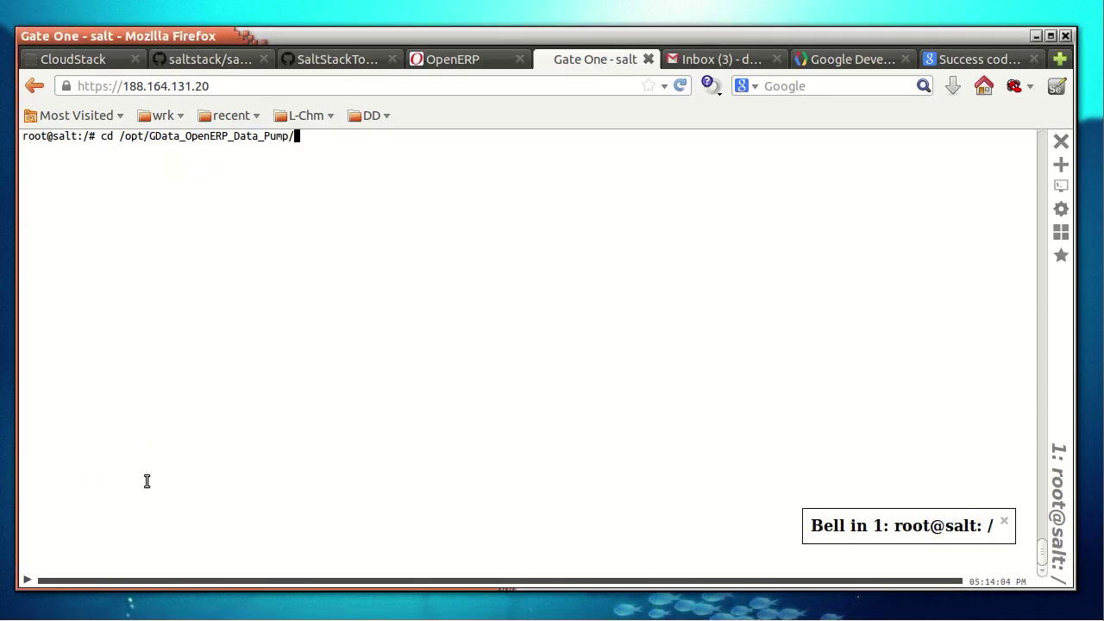
key("Return")
type("./pump")
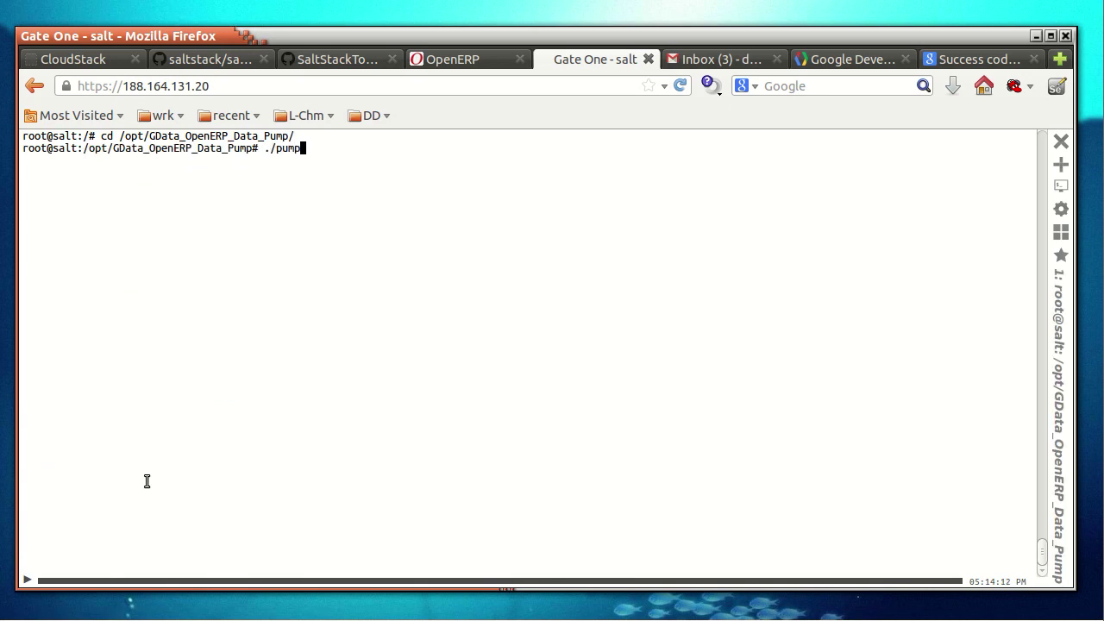
key("Tab")
key("Return")
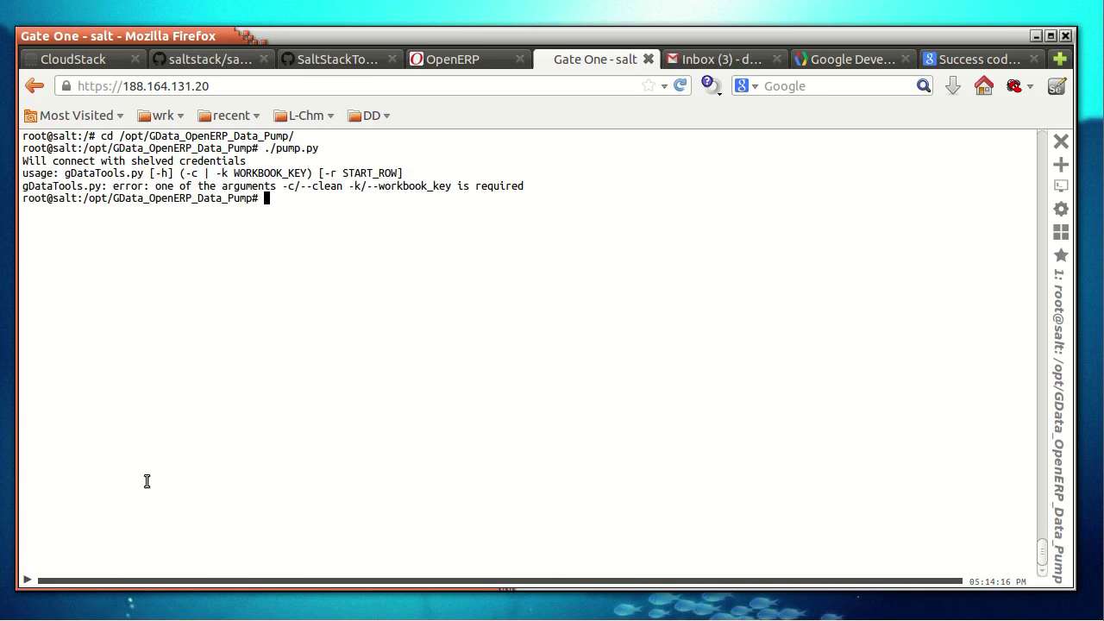
Step: Copy the workbook key from the controller spreadsheet's address on the Creds sheet
key("alt+Tab")
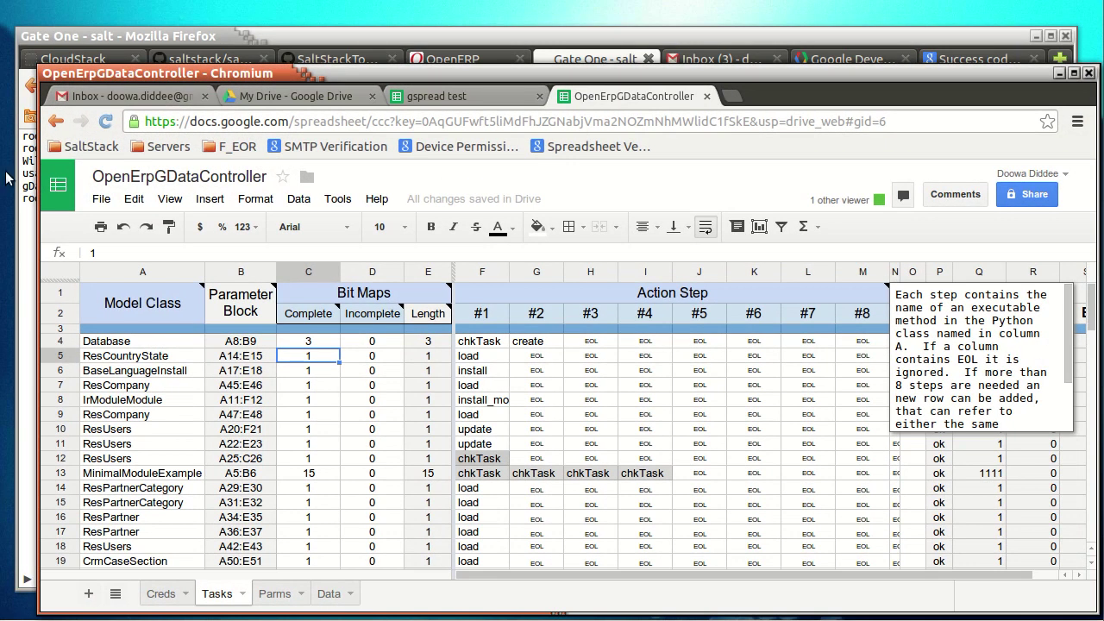
left_click(160, 593)
left_click_drag(750, 121, 445, 122)
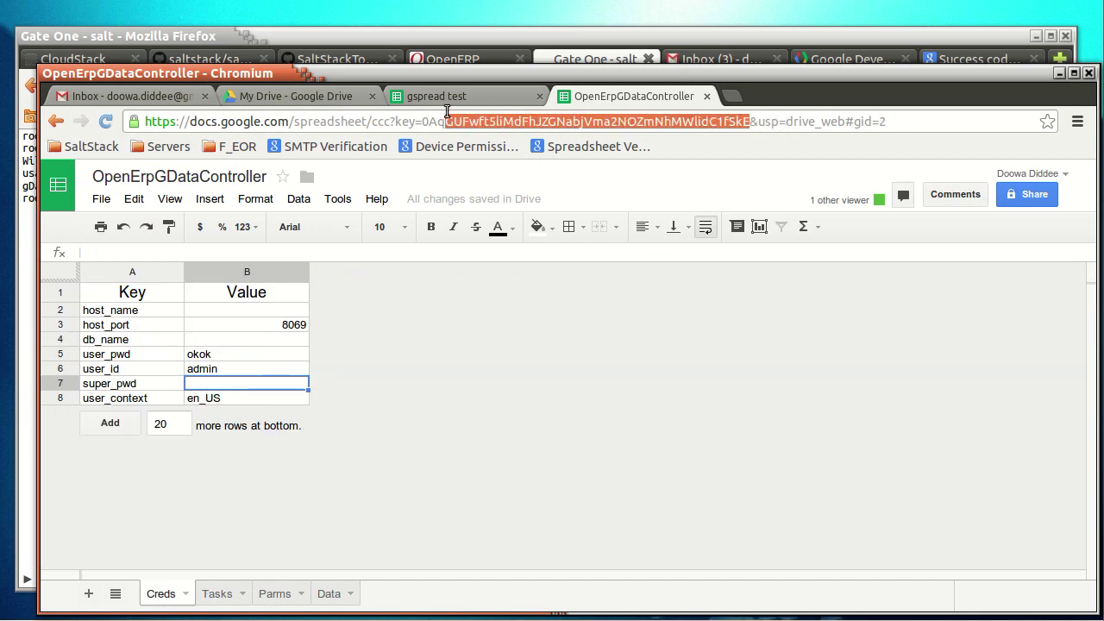
right_click(423, 112)
left_click(457, 148)
Step: Recall the ./pump.py command in the terminal and paste the workbook key after -k
left_click(580, 58)
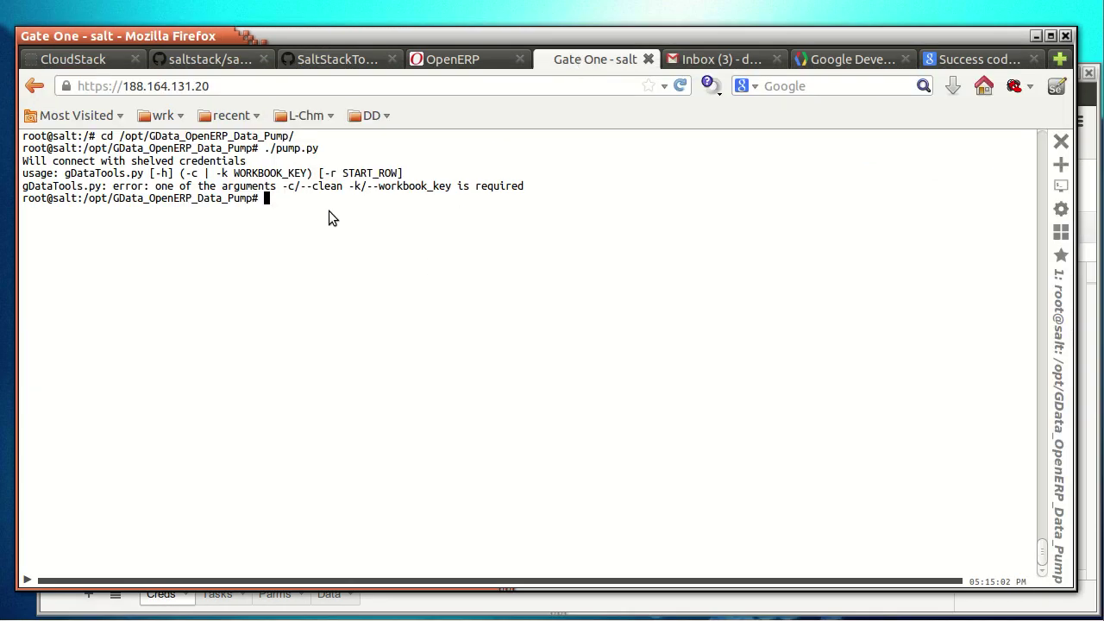
key("Up")
key("ctrl+v")
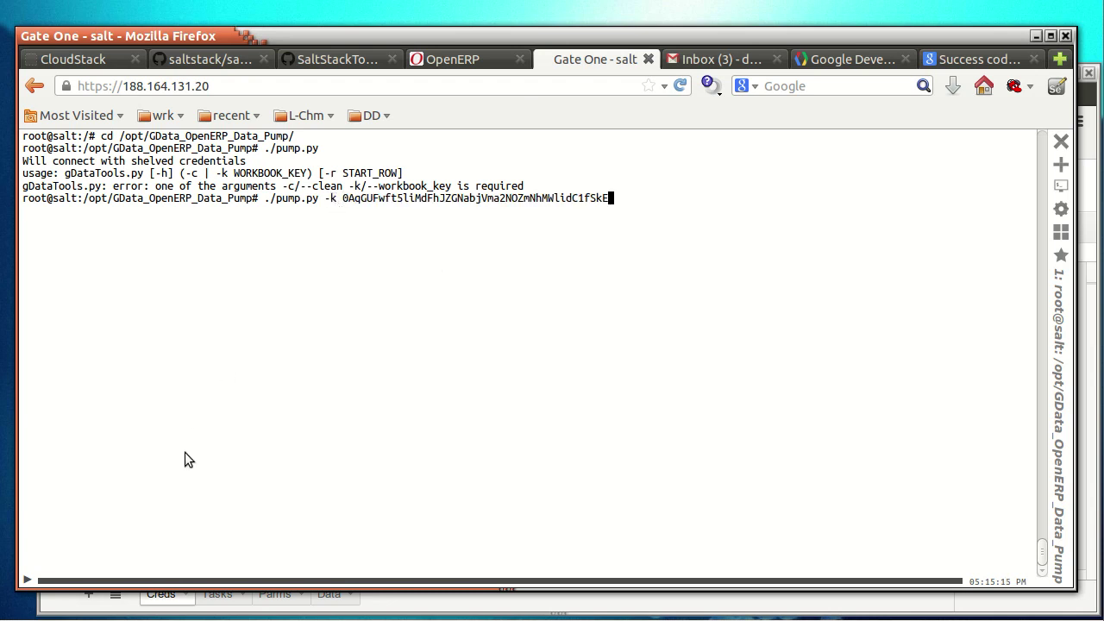
key("ctrl+l")
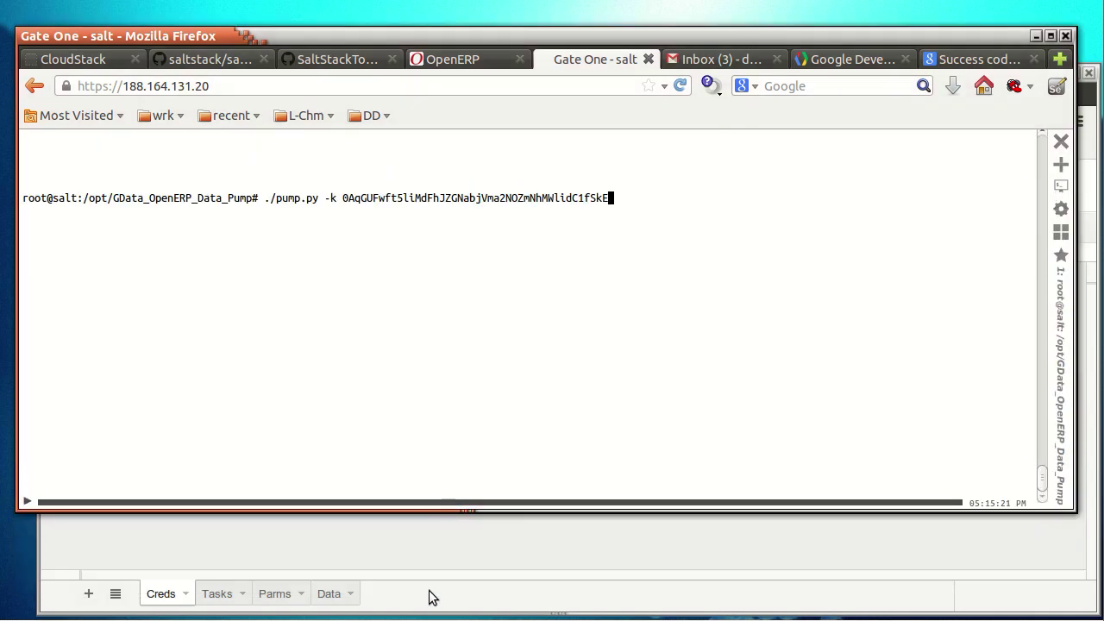
left_click(146, 593)
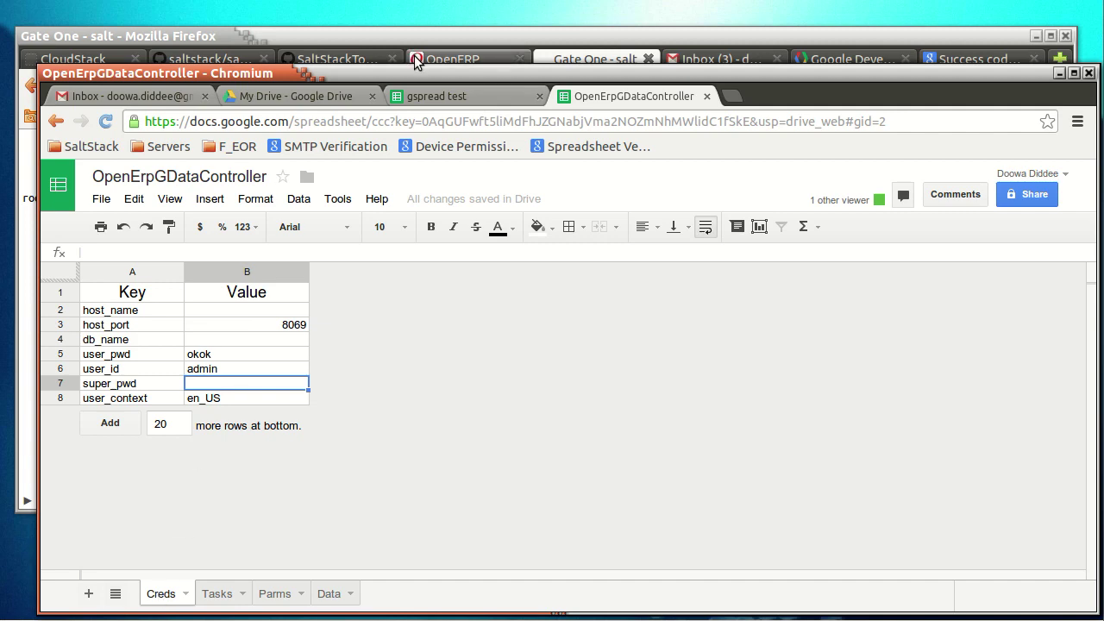
Step: Copy the server IP 188.164.131.21 from the OpenERP login page address
left_click(416, 60)
left_click_drag(164, 85, 84, 81)
right_click(83, 86)
left_click(118, 146)
Step: Paste the IP into host_name (B2) and enter demoVideo as db_name (B4)
left_click(157, 596)
left_click(208, 314)
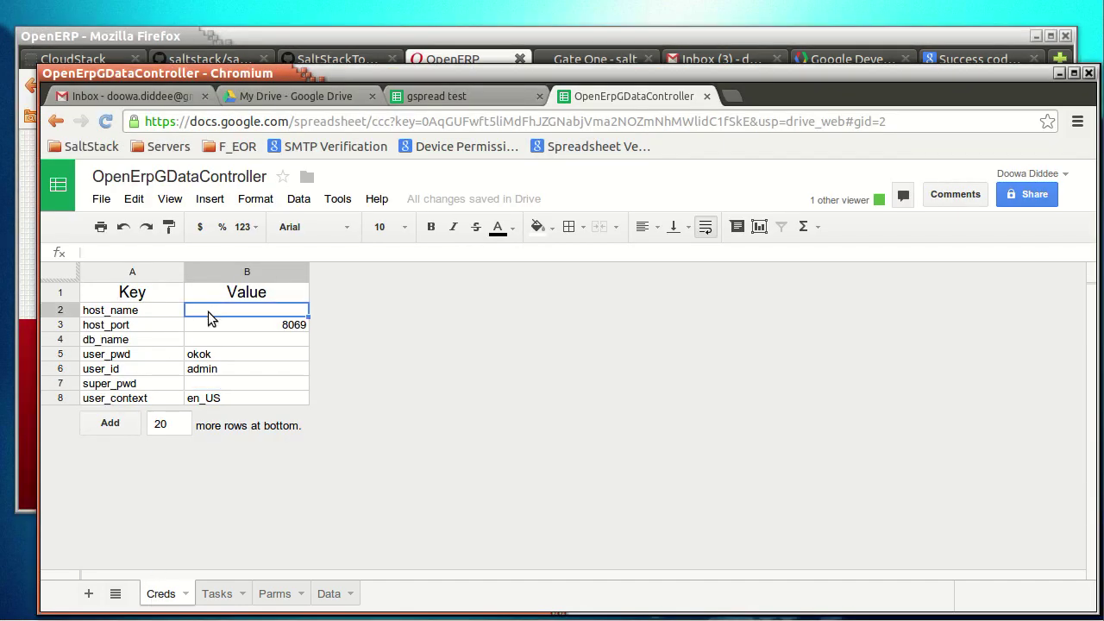
key("ctrl+v")
left_click(259, 340)
type("demoVideo")
key("Return")
key("Down")
key("Down")
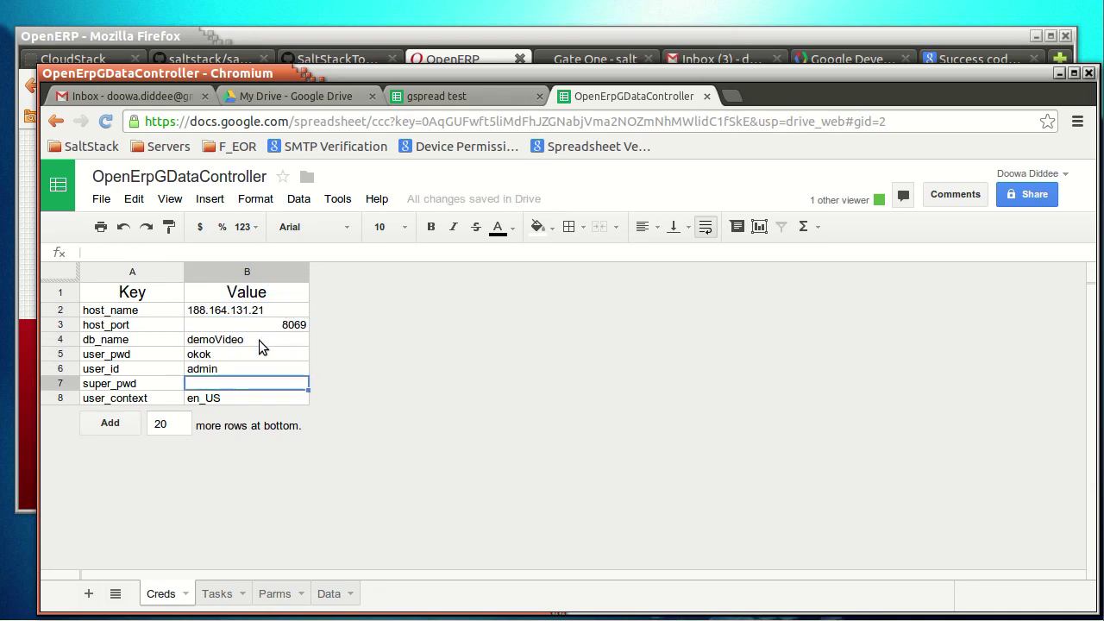
left_click(577, 56)
Step: In the second terminal workspace, run grep -R password ~/SaltStackToolSet/openerp/
key("shift+Right")
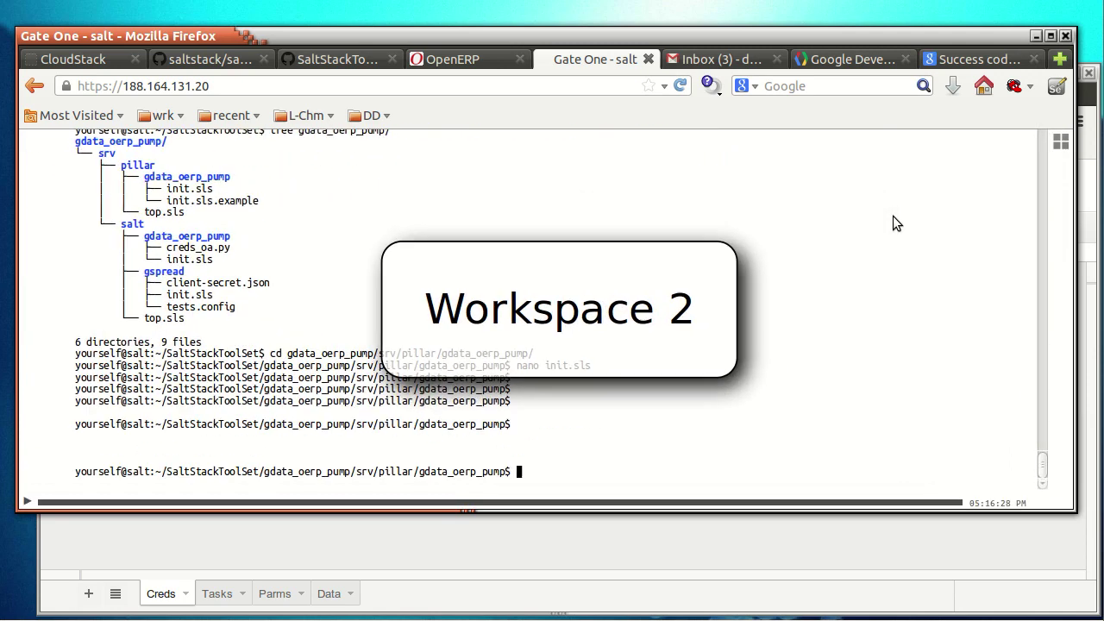
type("grep -R password ~/S")
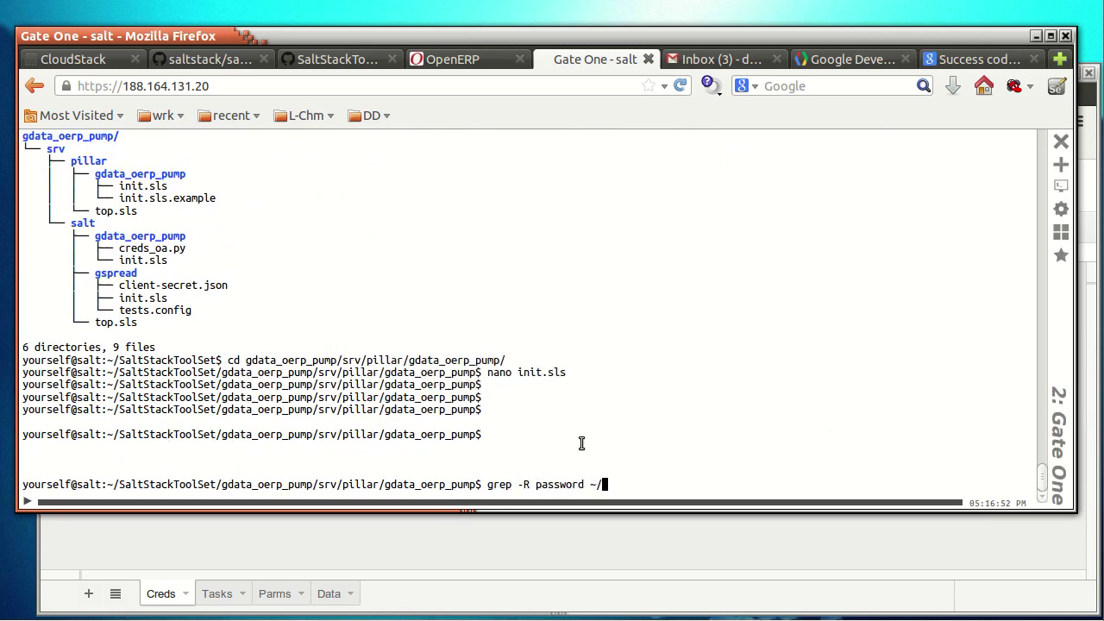
type("altStackToolSet/openerp/")
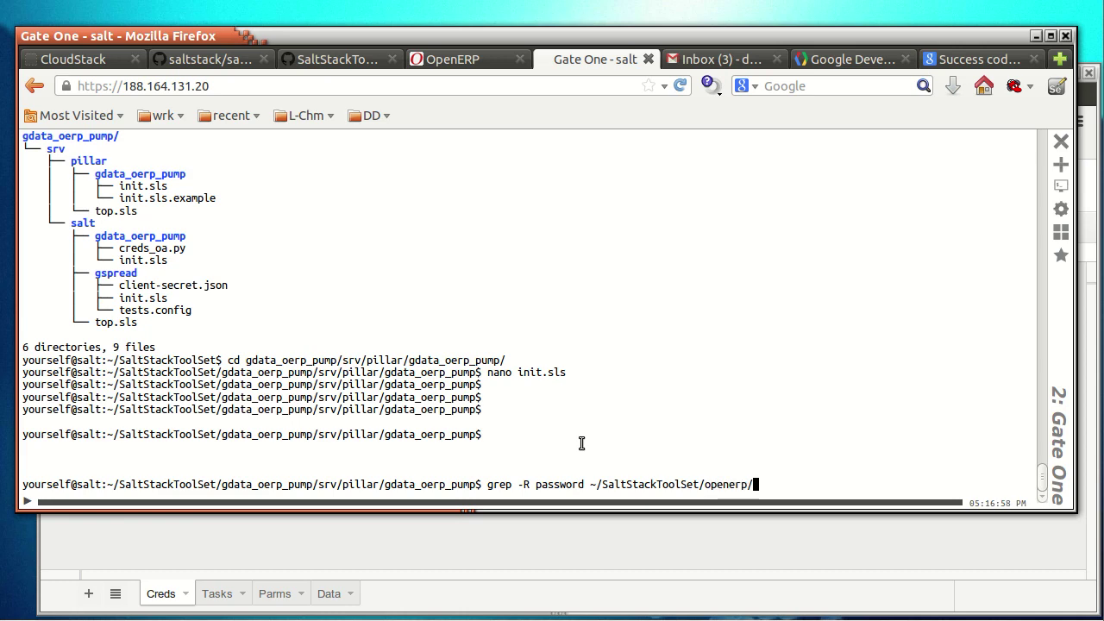
key("Return")
Step: Copy the database master password from the grep output and paste it as super_pwd
left_click_drag(639, 461, 557, 461)
right_click(556, 463)
left_click(672, 533)
left_click(160, 594)
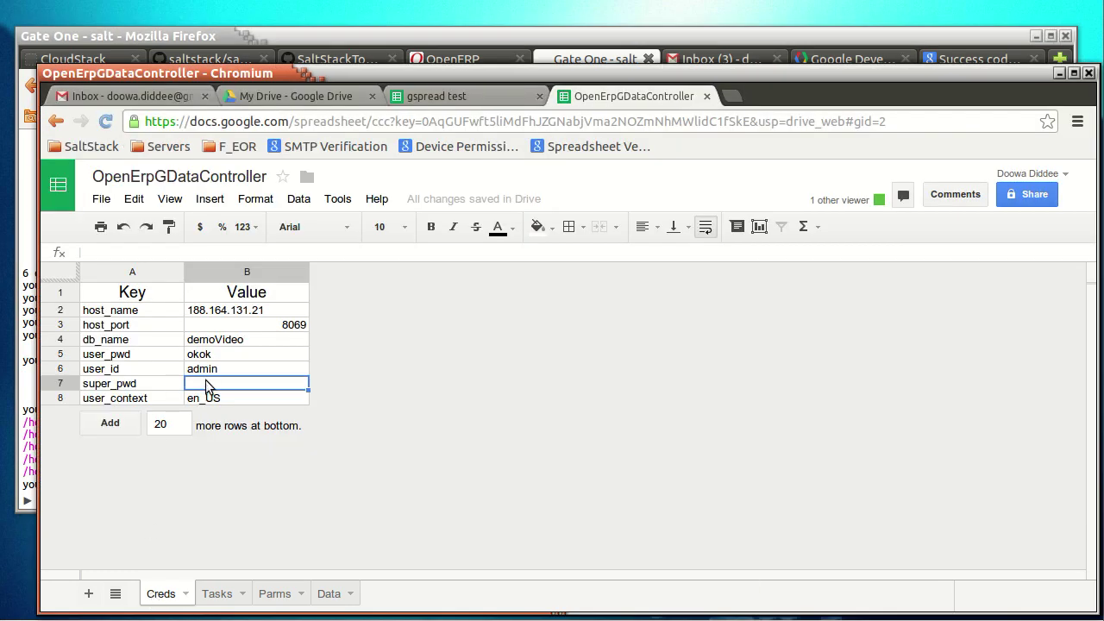
key("ctrl+v")
Step: View existing databases on OpenERP's Drop database form, finding only TryMe
left_click(448, 62)
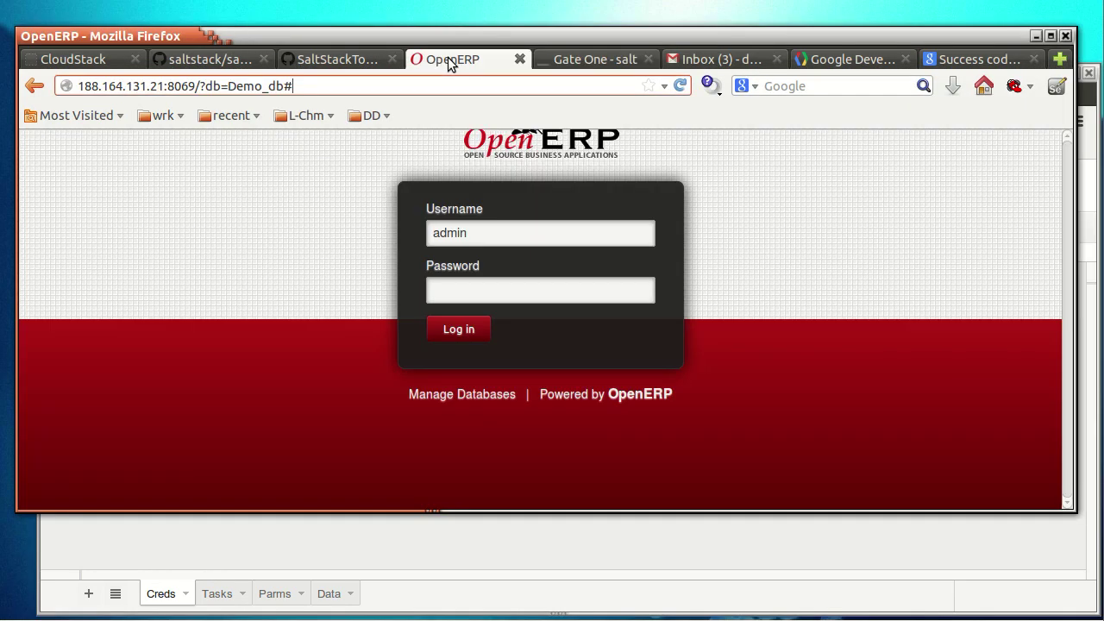
left_click(441, 397)
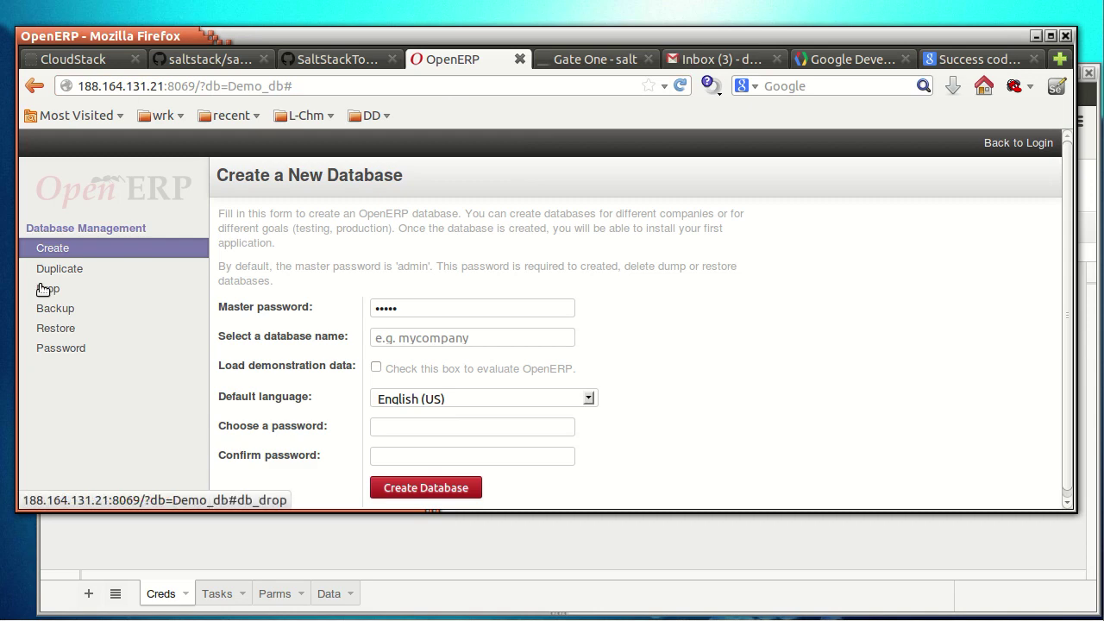
left_click(43, 289)
left_click(707, 229)
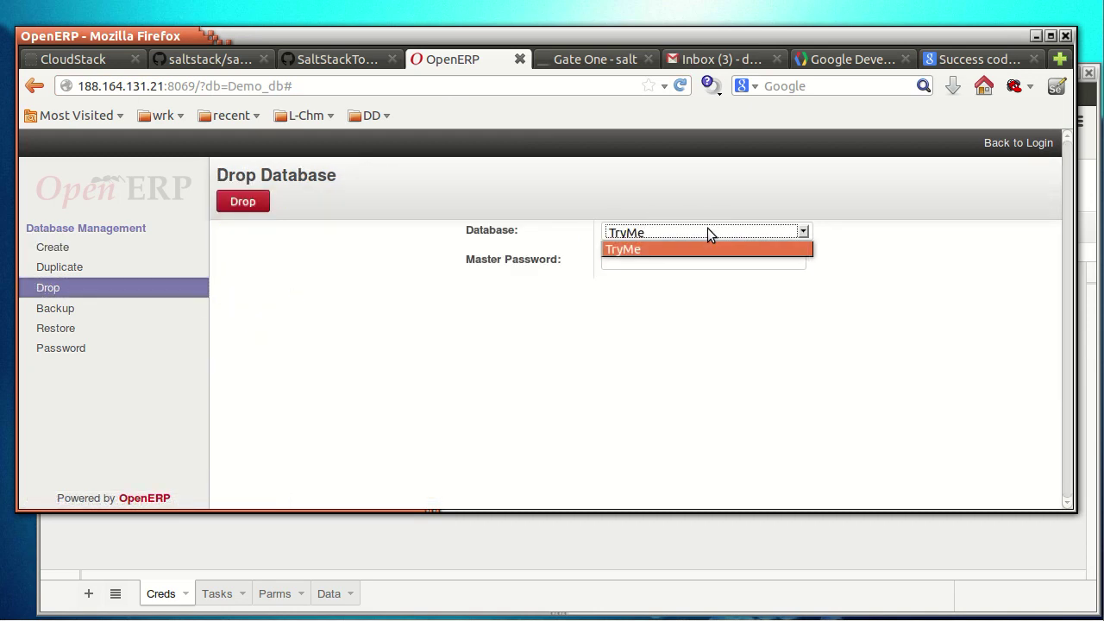
left_click(703, 230)
left_click(595, 58)
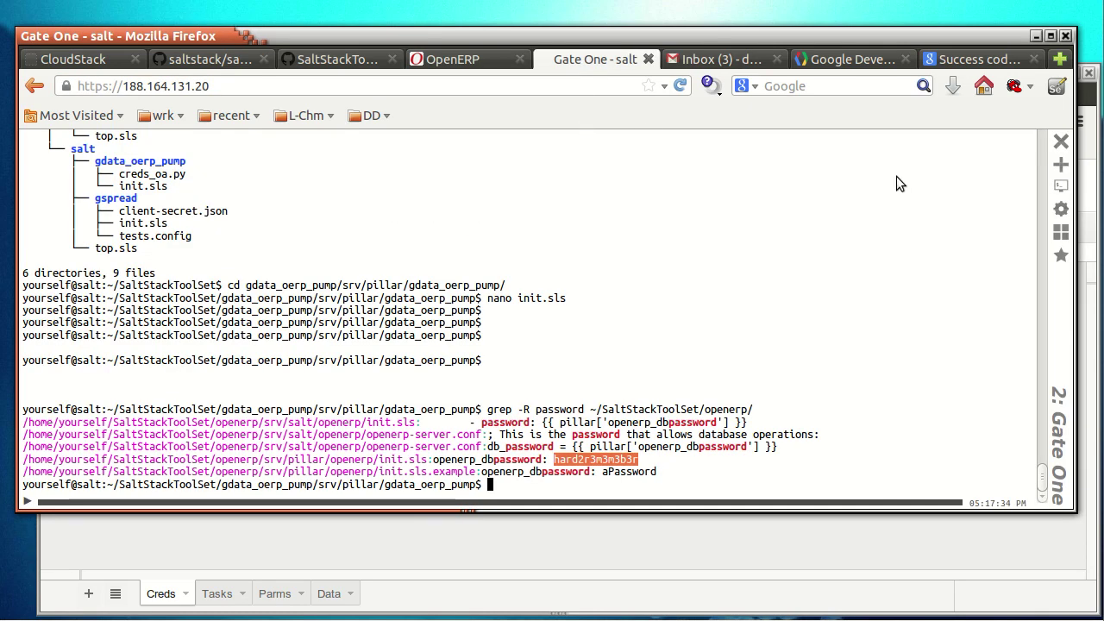
Step: Open the data pump terminal full size and run ./pump.py -k with the workbook key
left_click(1066, 235)
left_click(411, 164)
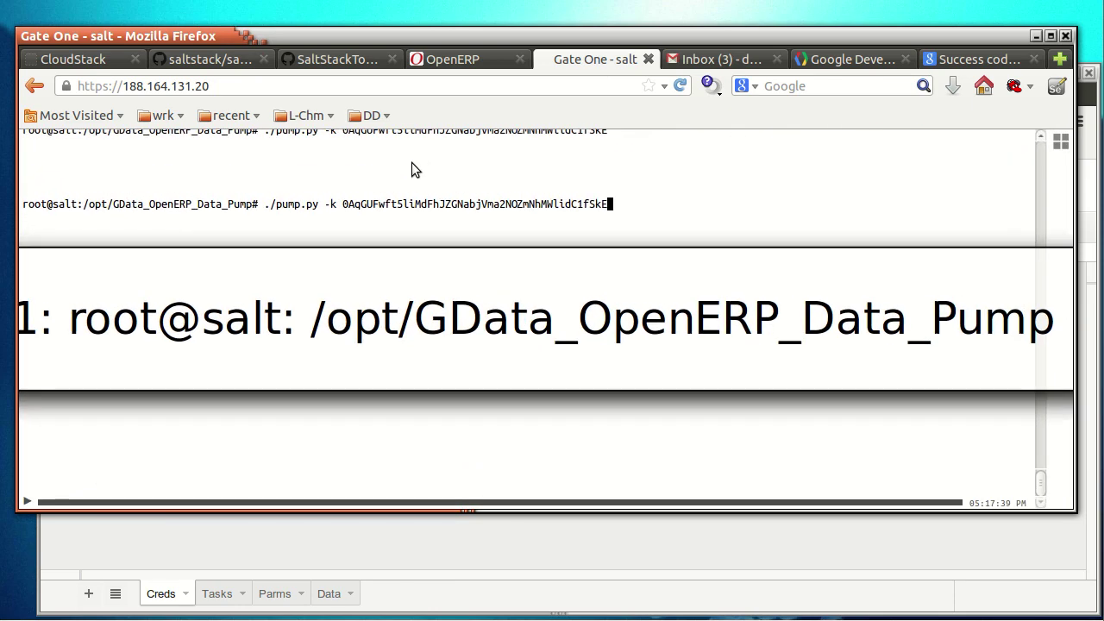
key("Return")
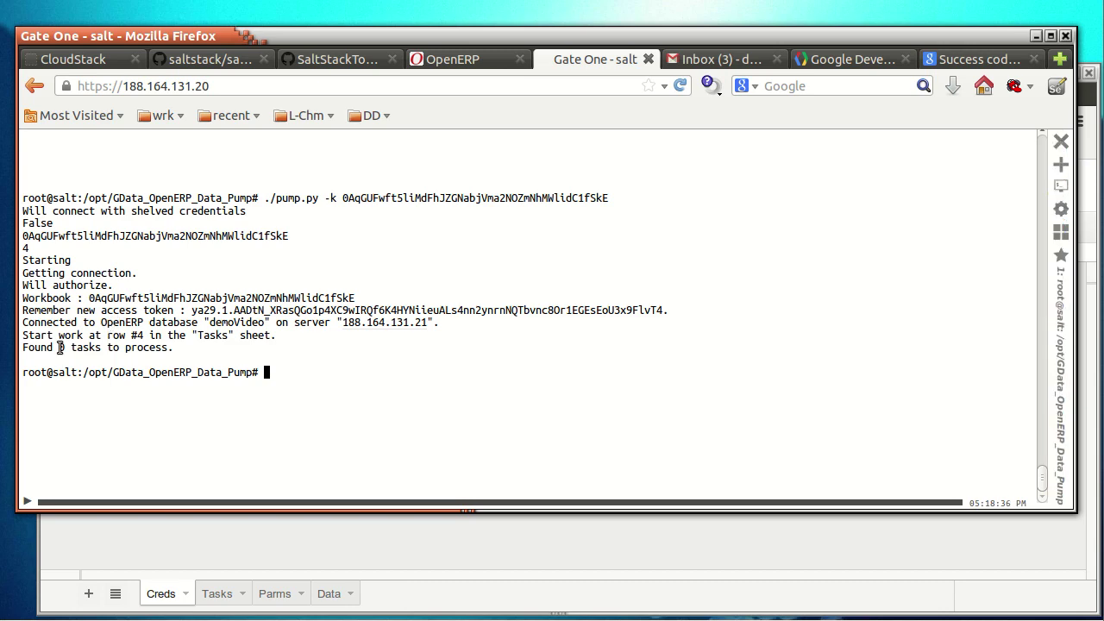
Step: On the Tasks sheet, set the Database row's Complete to 0 and Incomplete to 3
left_click(161, 595)
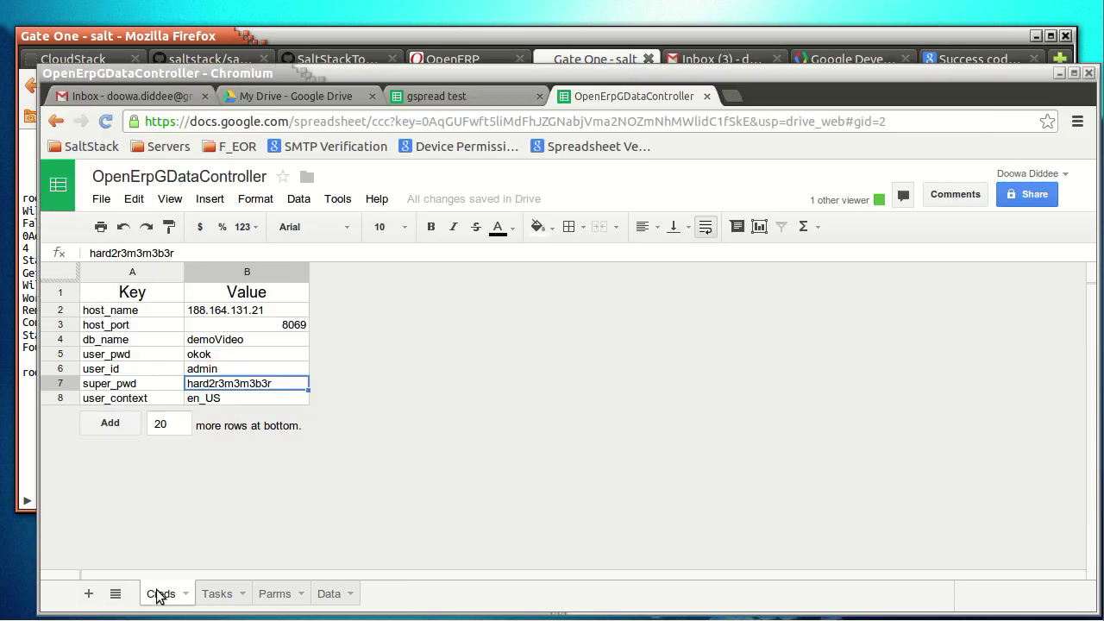
left_click(218, 594)
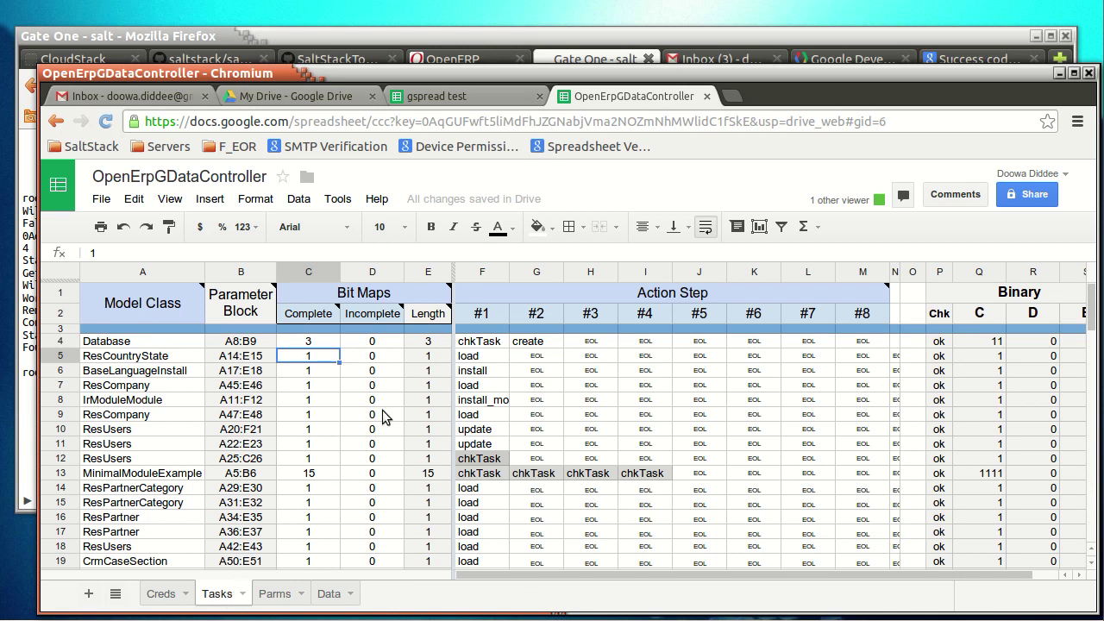
left_click(304, 343)
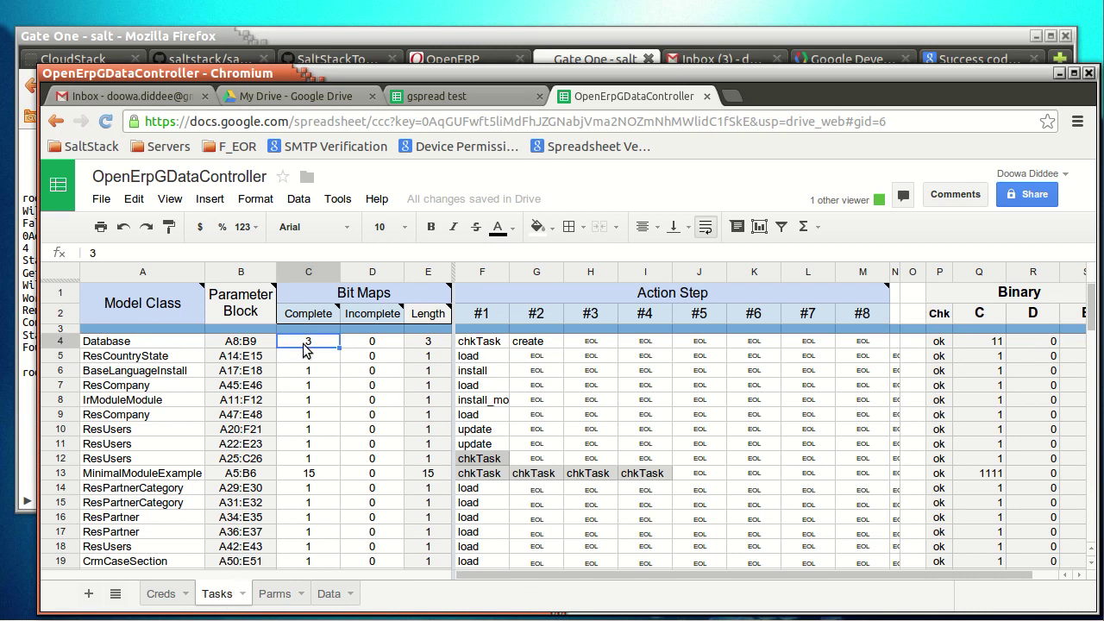
type("0")
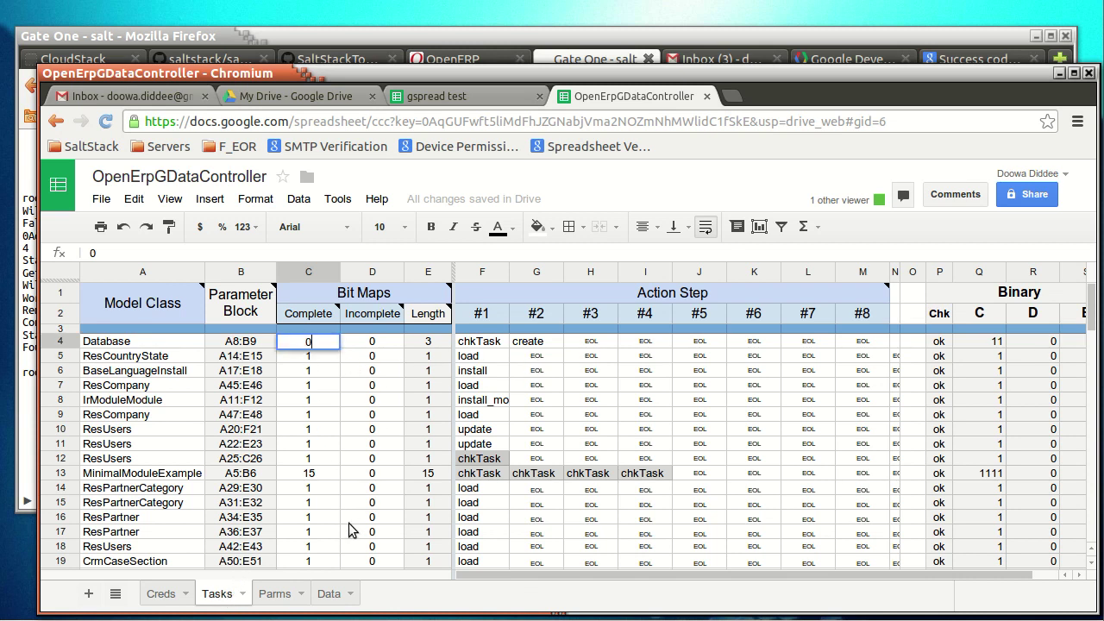
key("Tab")
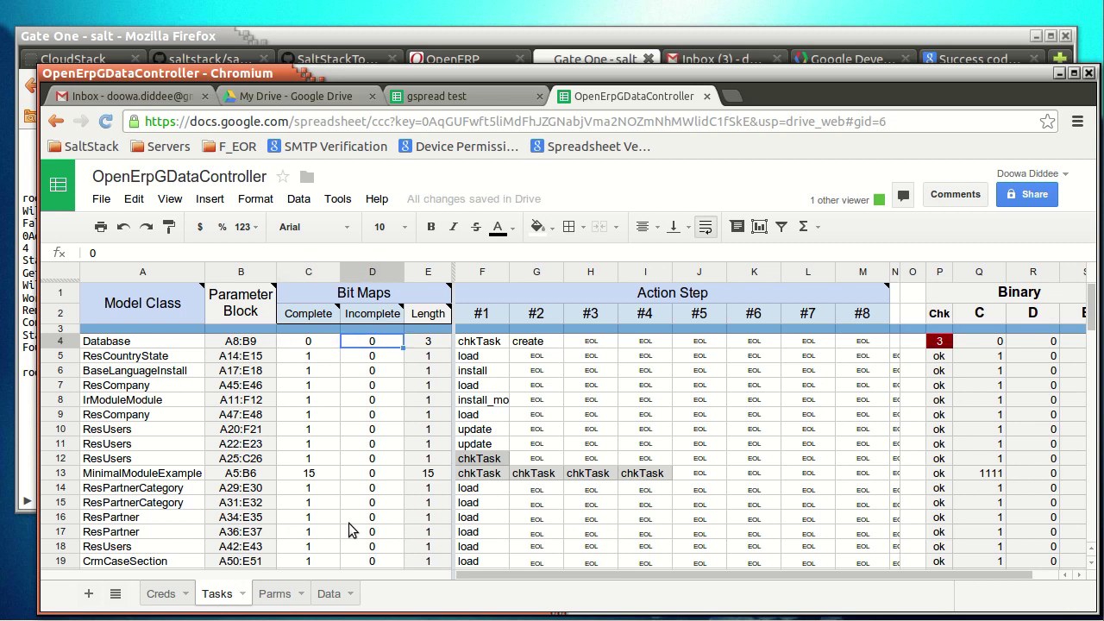
type("2")
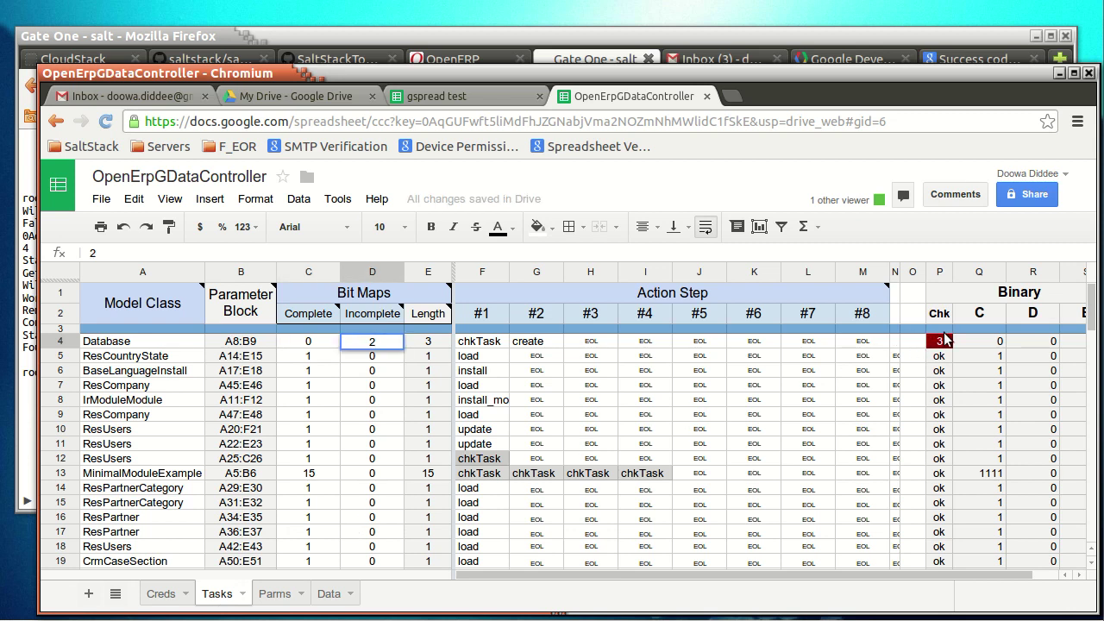
left_click(370, 345)
type("3")
key("Return")
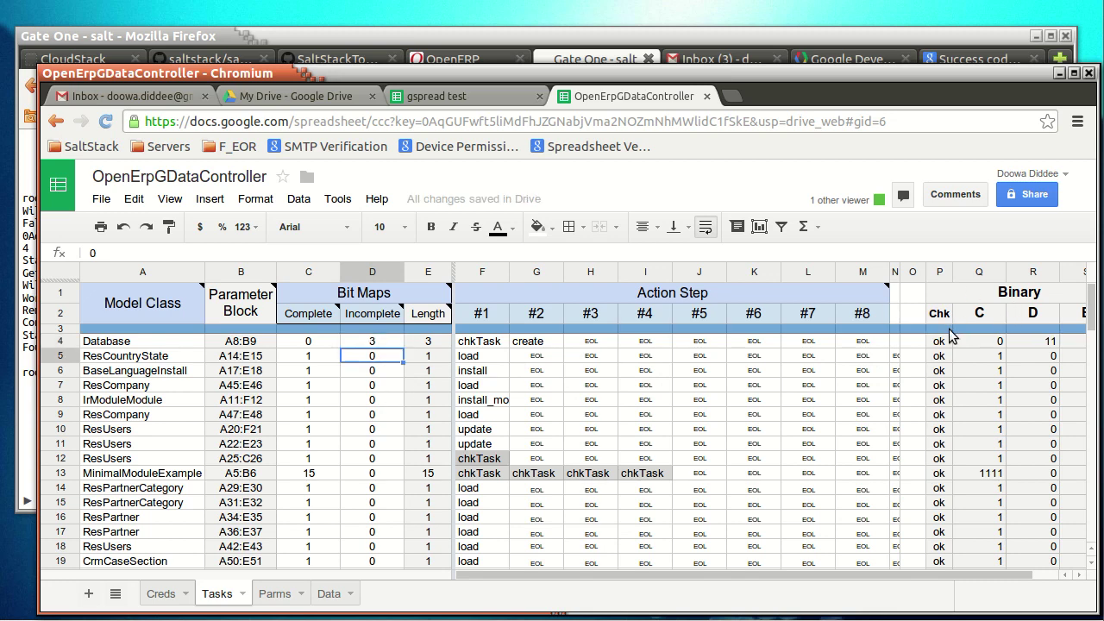
left_click(593, 59)
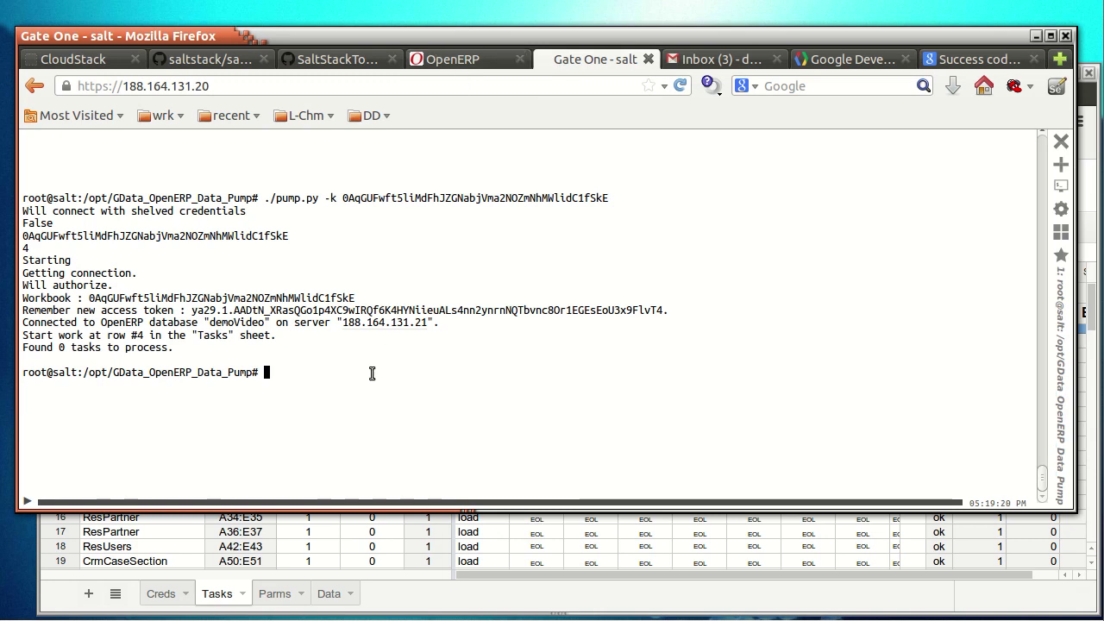
Step: Rerun ./pump.py so Database task #4 creates the demoVideo database
key("Up")
key("Return")
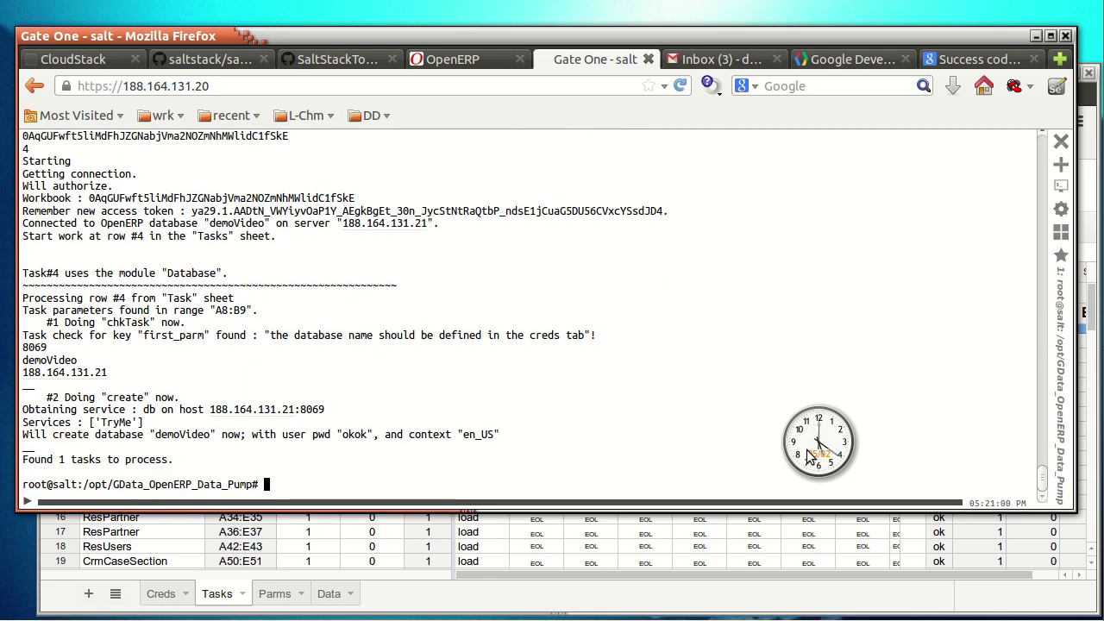
left_click(505, 65)
Step: Confirm demoVideo now appears in the database list and select it on the login page
left_click(462, 394)
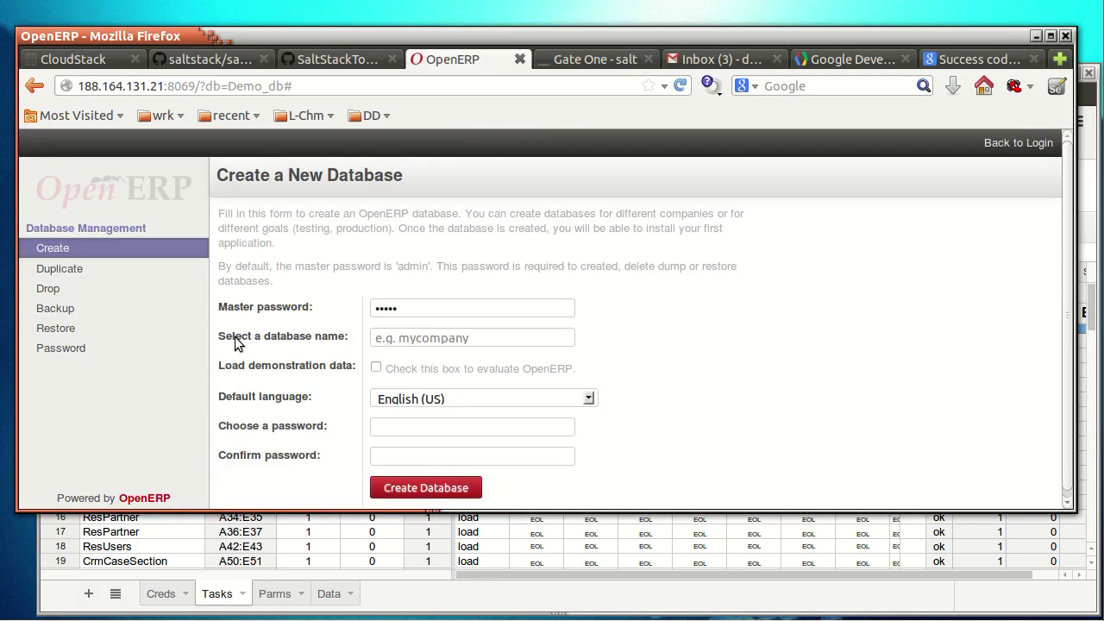
left_click(50, 287)
left_click(628, 231)
left_click(1035, 145)
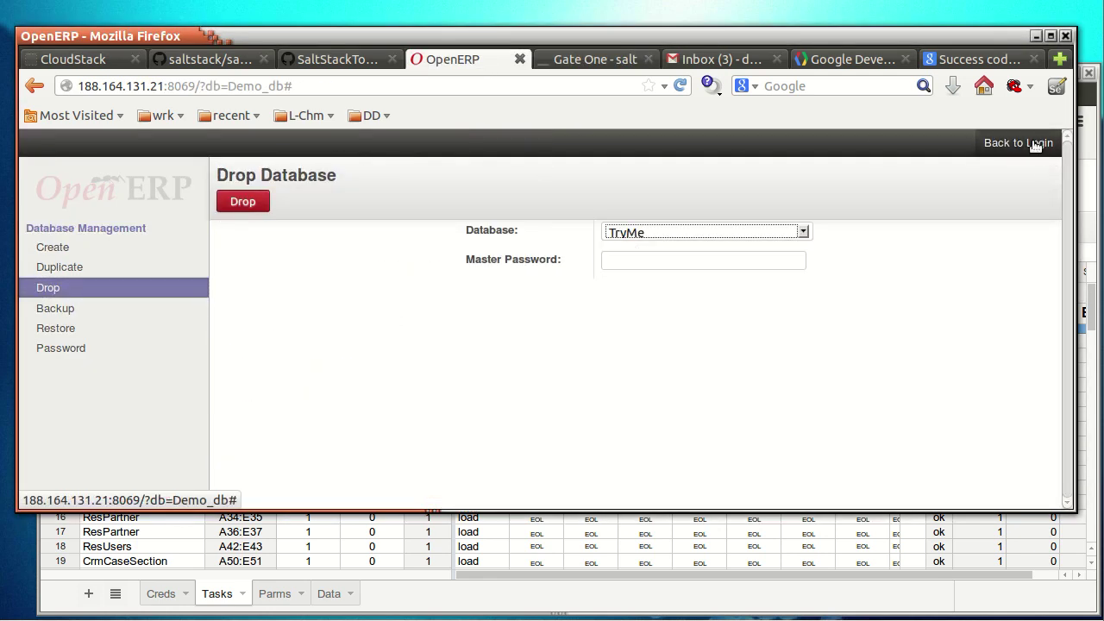
left_click(1035, 145)
left_click(892, 144)
left_click(883, 183)
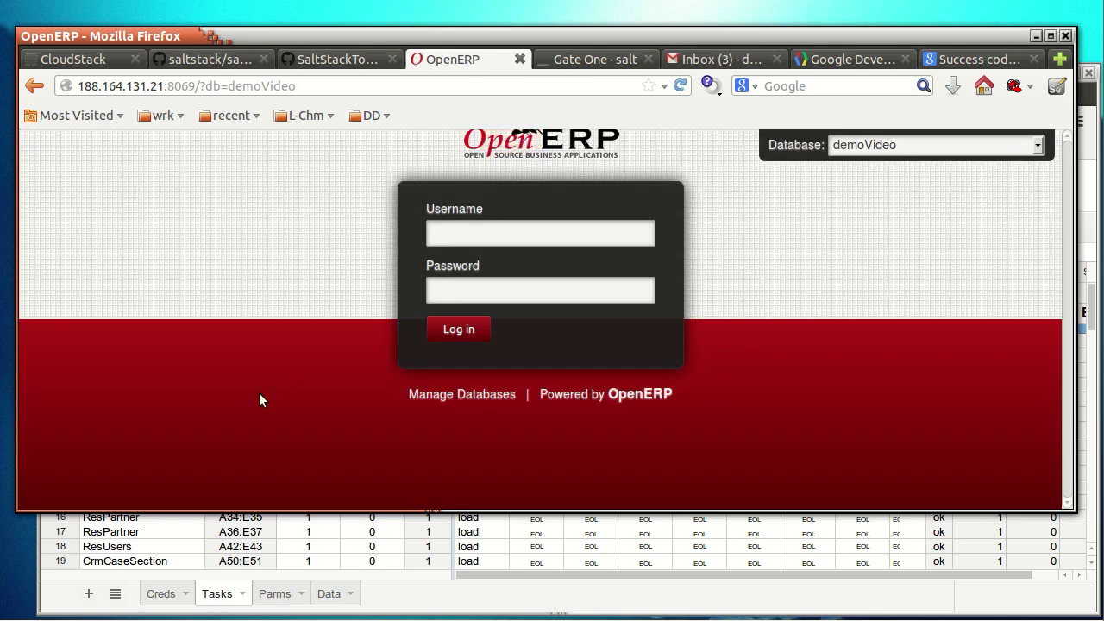
Step: Copy the admin password from the Creds sheet and enter username admin for login
left_click(161, 593)
left_click(205, 354)
double_click(205, 355)
right_click(205, 355)
left_click(232, 435)
left_click(466, 58)
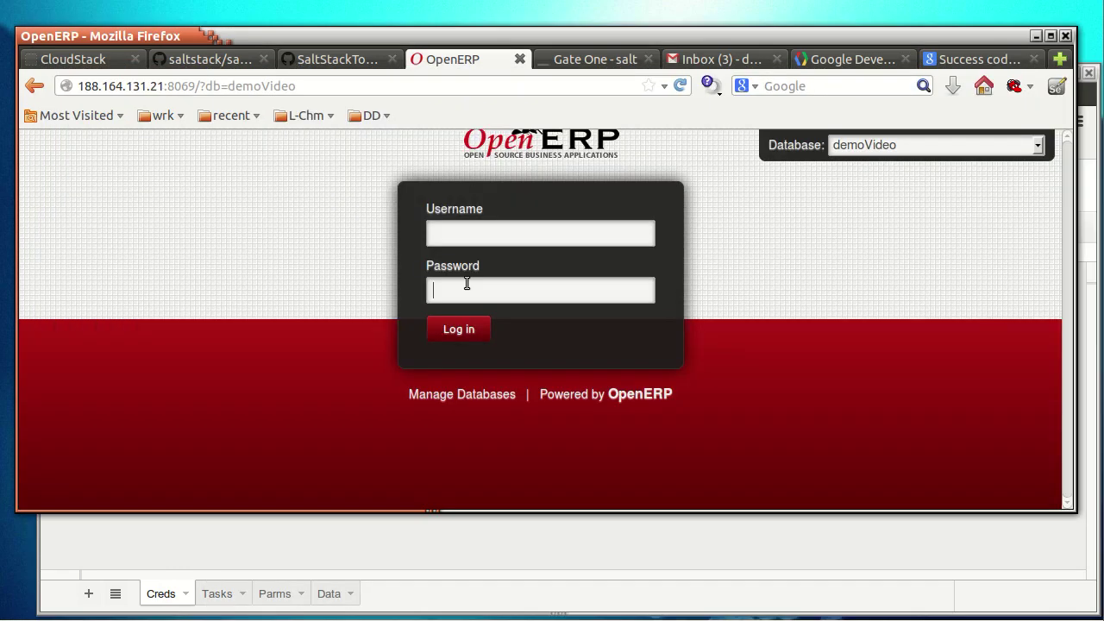
left_click(442, 237)
type("admin")
key("Tab")
Step: Log in and give the Administrator user Sales Manager and Contact Creation access rights
type("o")
left_click(456, 333)
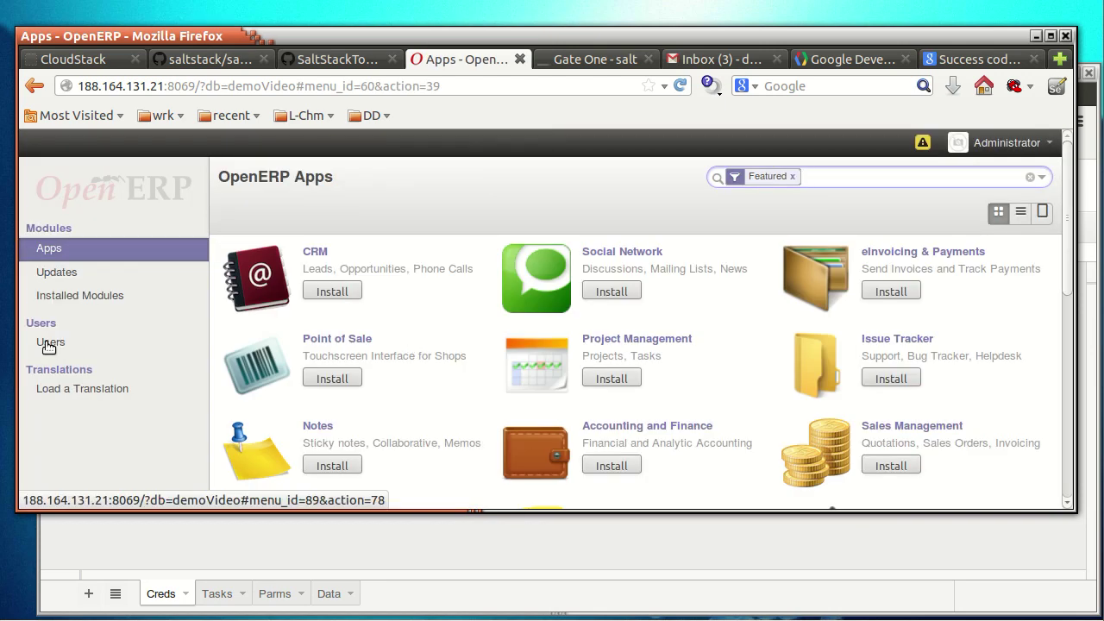
left_click(49, 342)
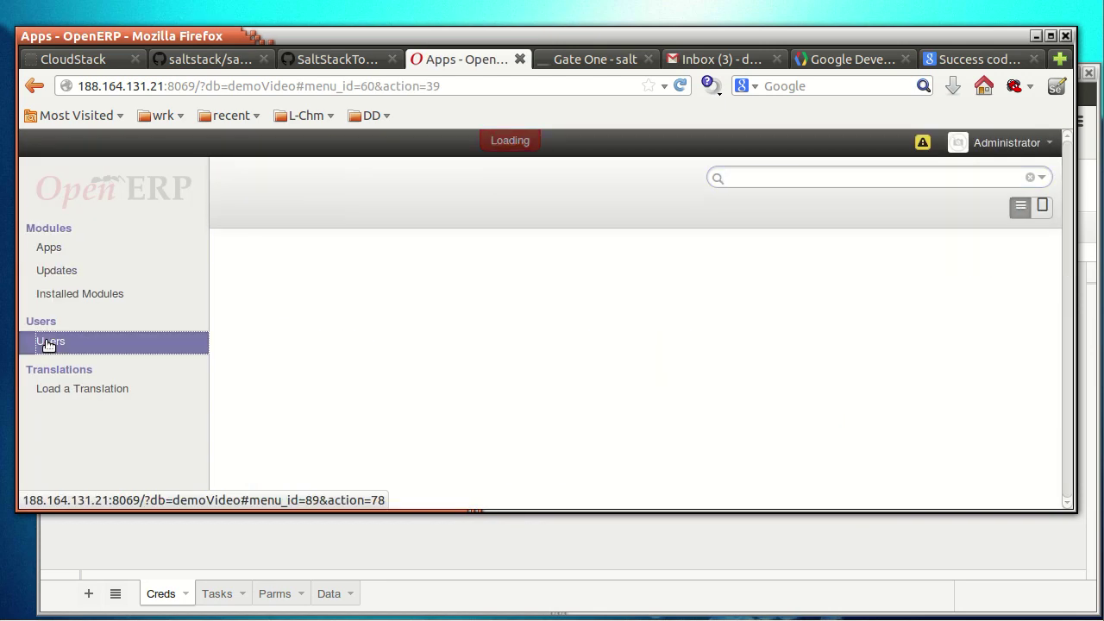
left_click(293, 270)
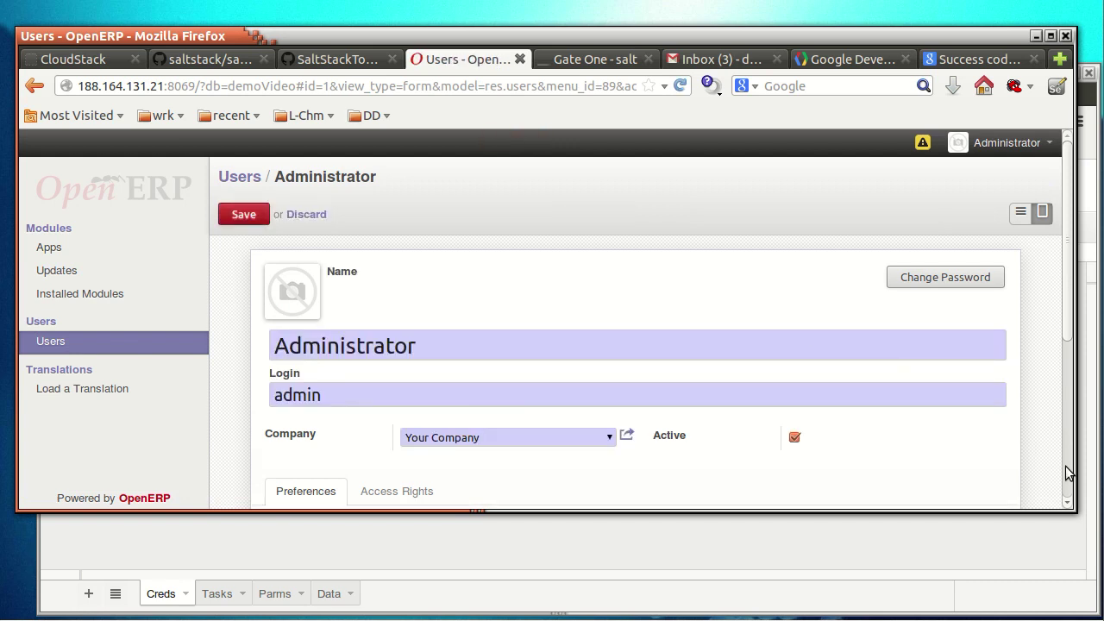
scroll(1070, 473, "down", 3)
left_click(382, 242)
left_click(632, 313)
left_click(521, 354)
left_click(407, 434)
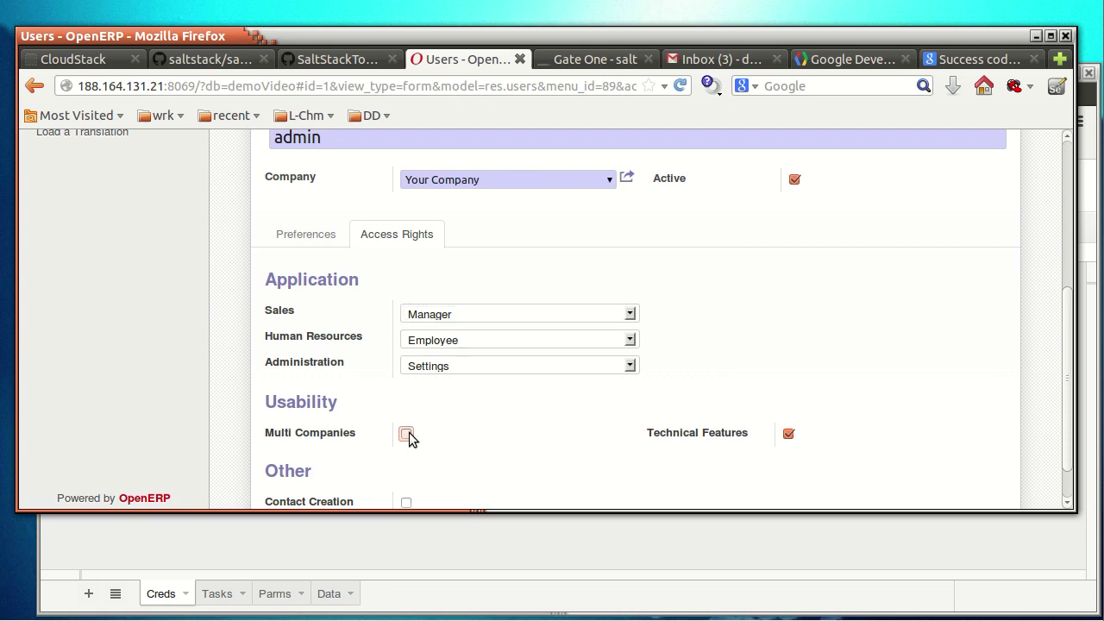
left_click(407, 504)
scroll(406, 503, "up", 3)
left_click(233, 216)
Step: Log out and back in as admin so the new rights apply
left_click(1005, 142)
left_click(1001, 268)
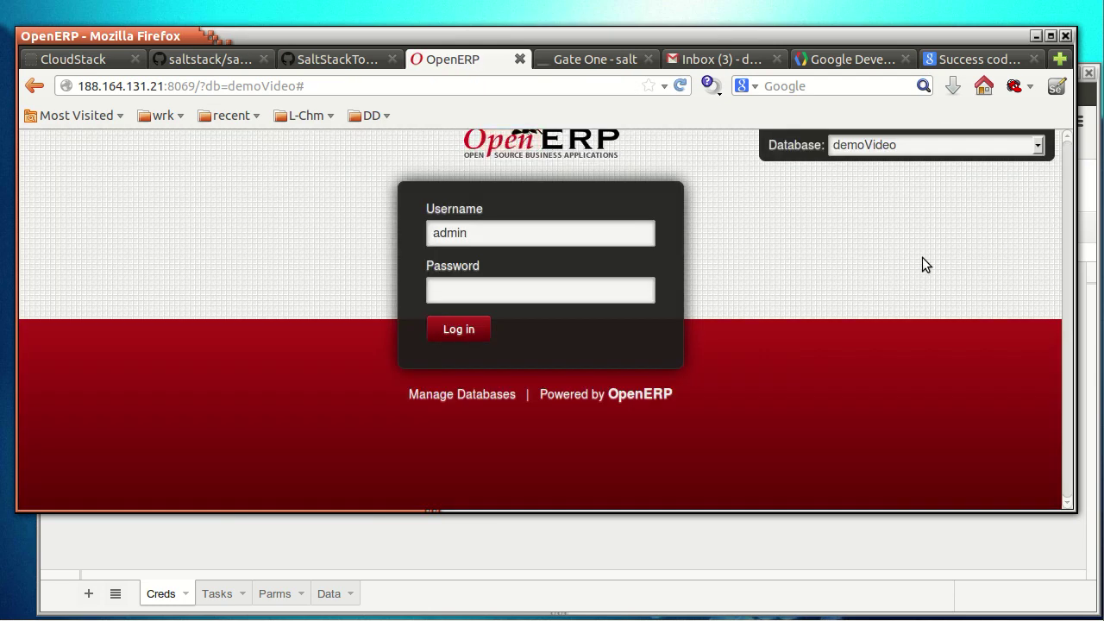
type("admin")
left_click(456, 329)
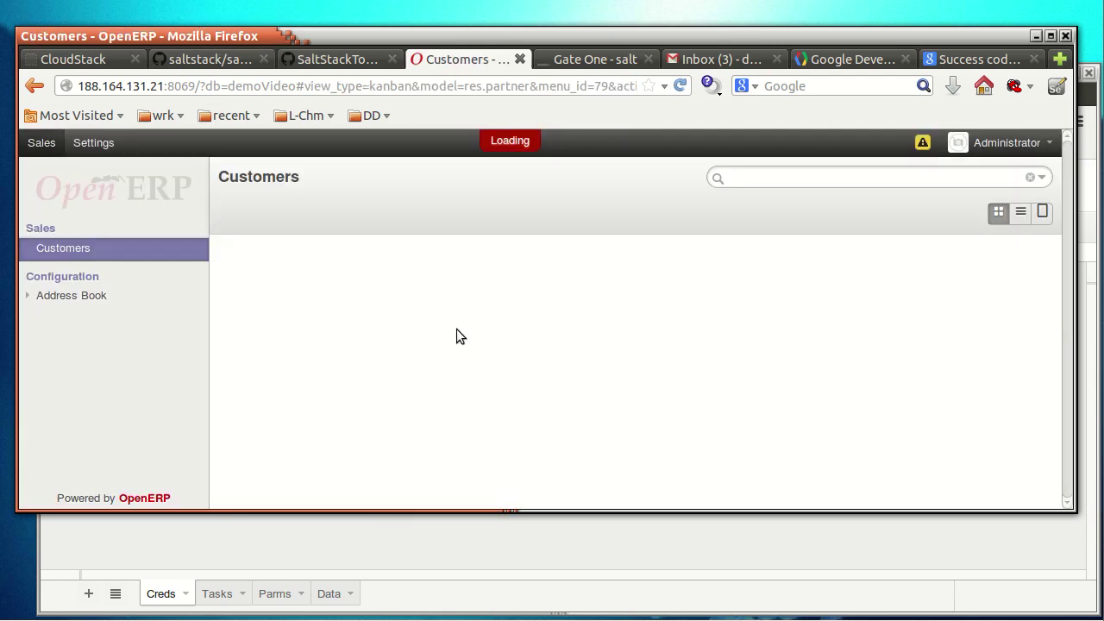
Step: Start a trial customer with country Canada, inspect its states and languages, then discard it
left_click(254, 222)
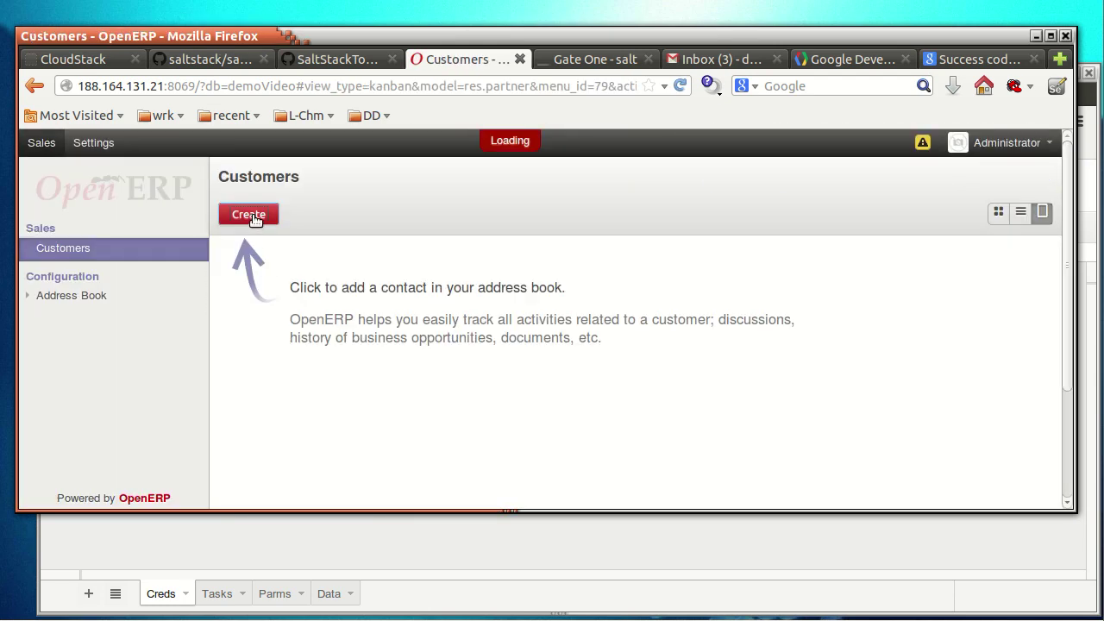
scroll(250, 404, "down", 4)
left_click(493, 327)
type("Can")
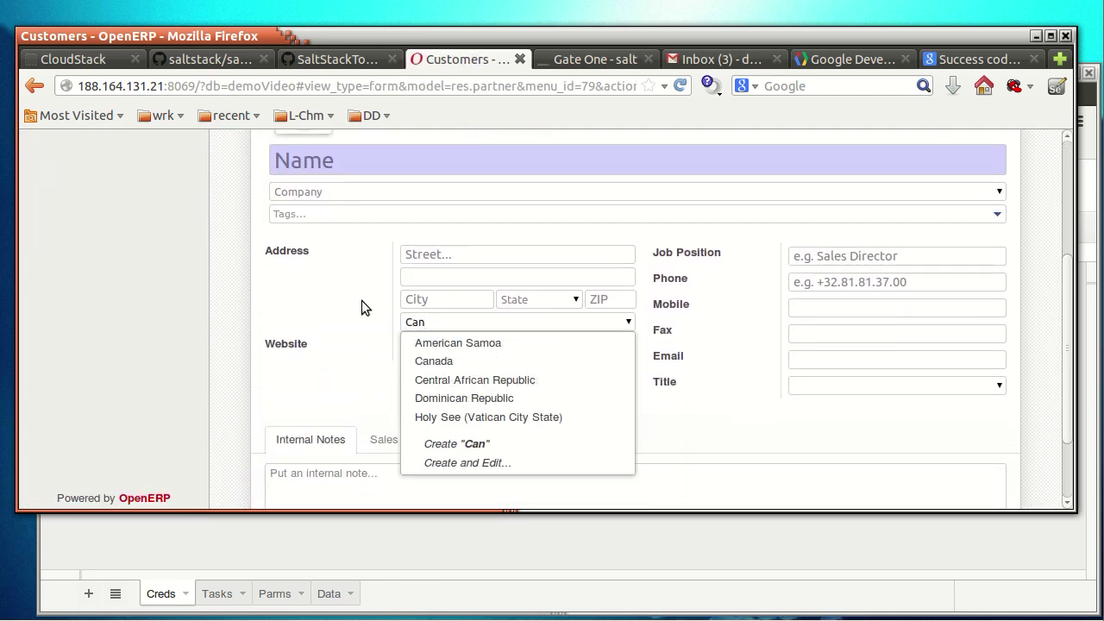
left_click(445, 361)
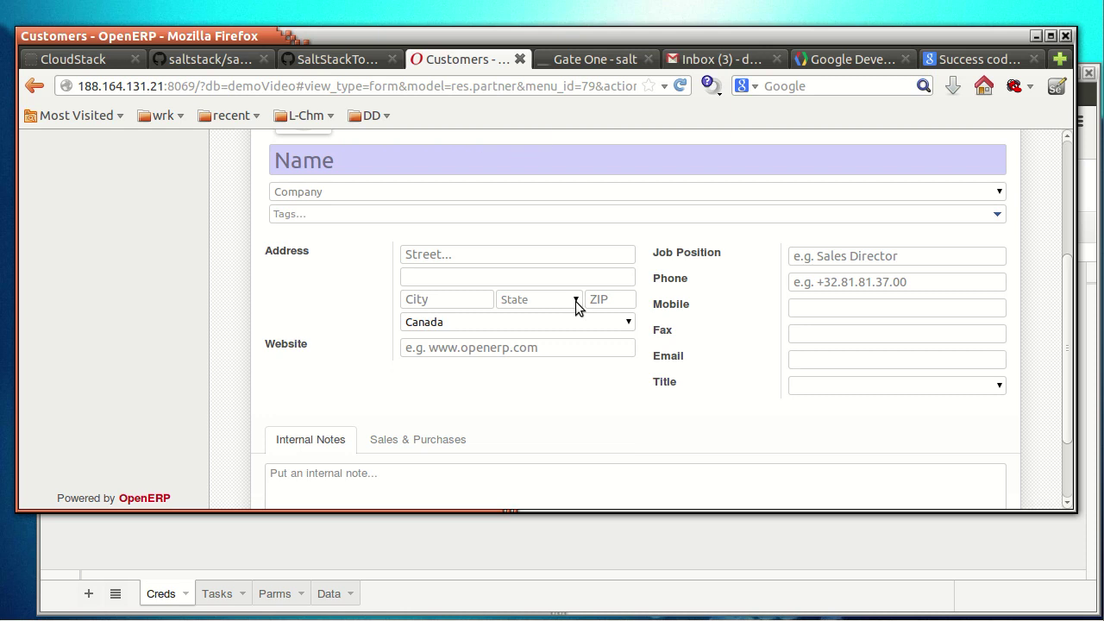
left_click(575, 301)
scroll(363, 333, "down", 2)
left_click(417, 348)
scroll(603, 414, "down", 1)
left_click(625, 422)
left_click(622, 449)
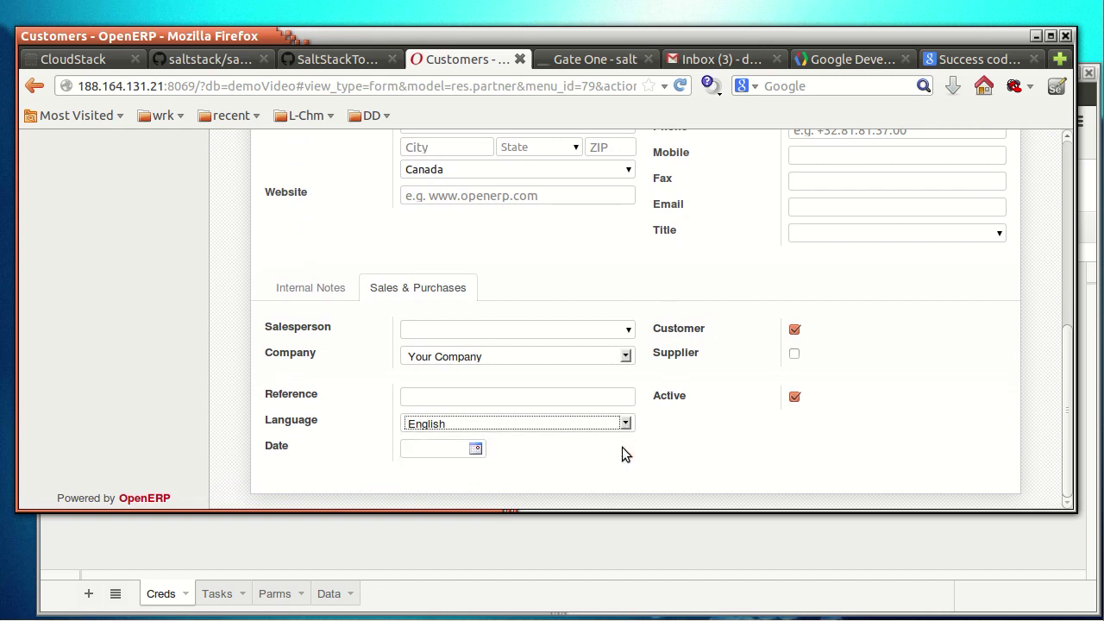
scroll(1069, 148, "up", 5)
left_click(310, 217)
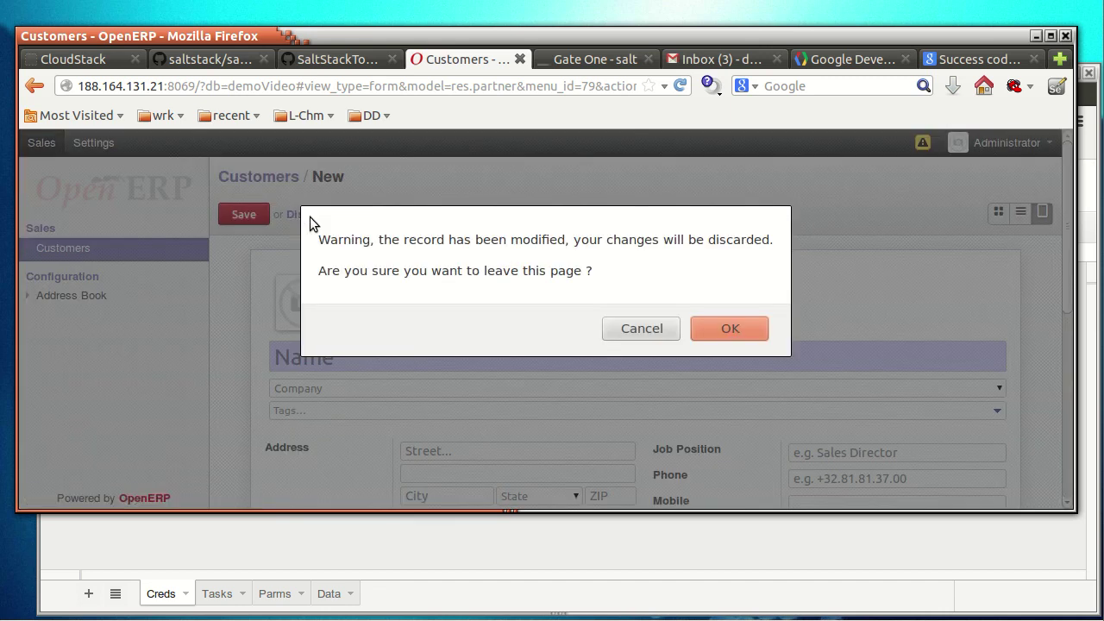
left_click(771, 329)
Step: Queue the province and language tasks by setting Complete to 0 in C5 and C6
left_click(212, 595)
left_click(318, 360)
type("0")
key("Tab")
key("Tab")
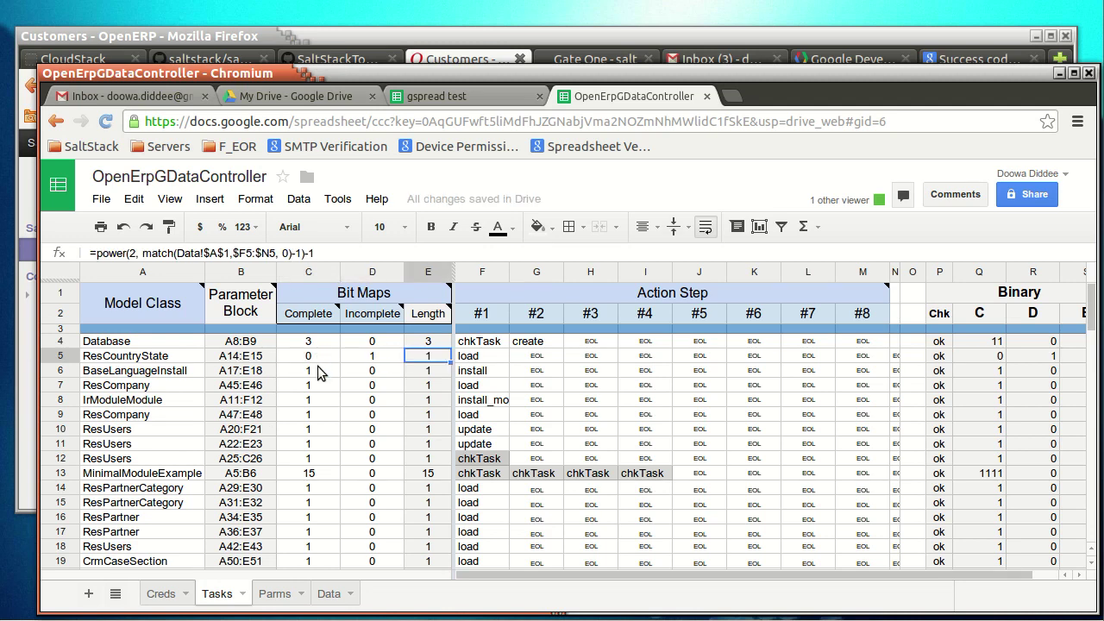
left_click(318, 368)
type("0")
key("Tab")
Step: Rerun ./pump.py in Gate One to process the queued tasks
left_click(569, 48)
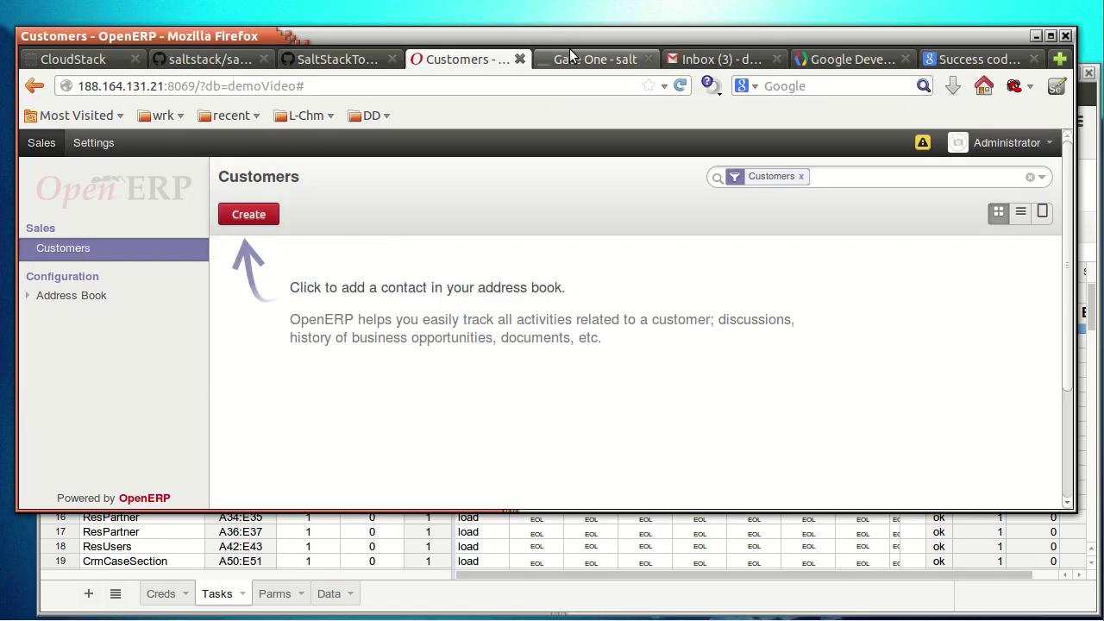
left_click(576, 58)
key("Up")
key("Return")
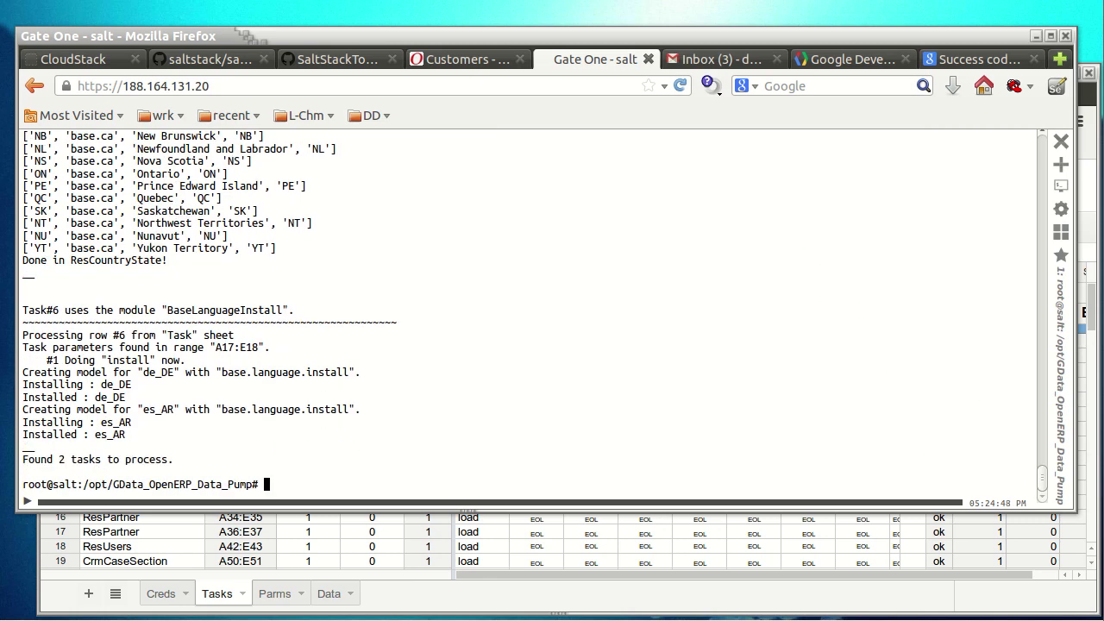
Step: Return to OpenERP's Customers tab after the pump loads the provinces and de_DE and es_AR
left_click(432, 57)
Step: Start a new customer and set its country to Canada and its state to Alberta
left_click(248, 214)
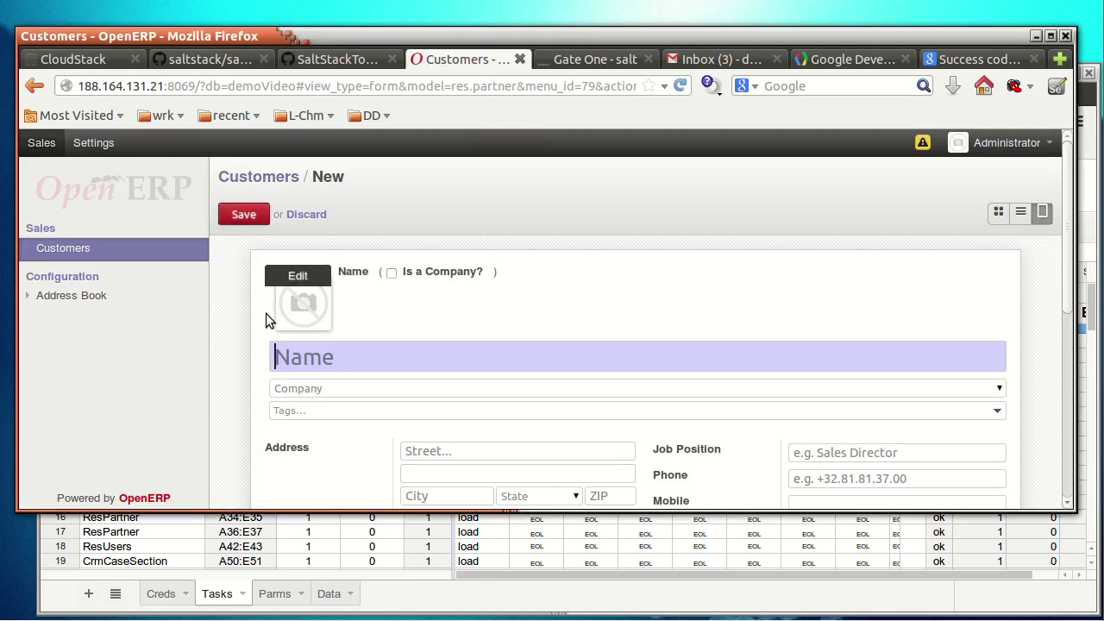
scroll(237, 447, "down", 1)
scroll(237, 440, "down", 2)
type("Cana")
left_click(536, 389)
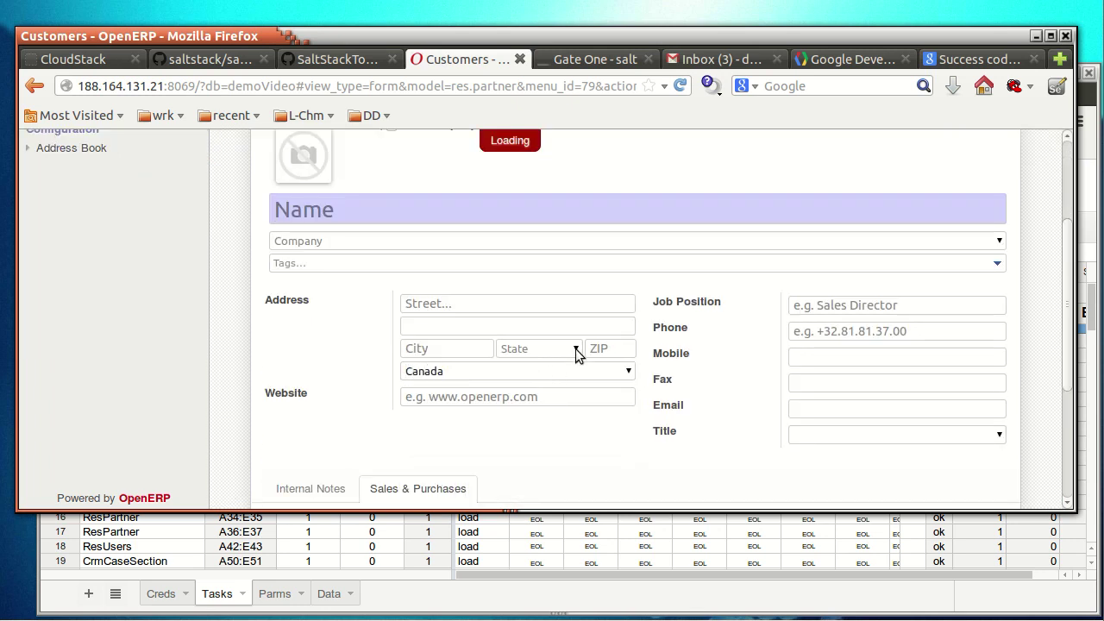
left_click(575, 349)
left_click(565, 369)
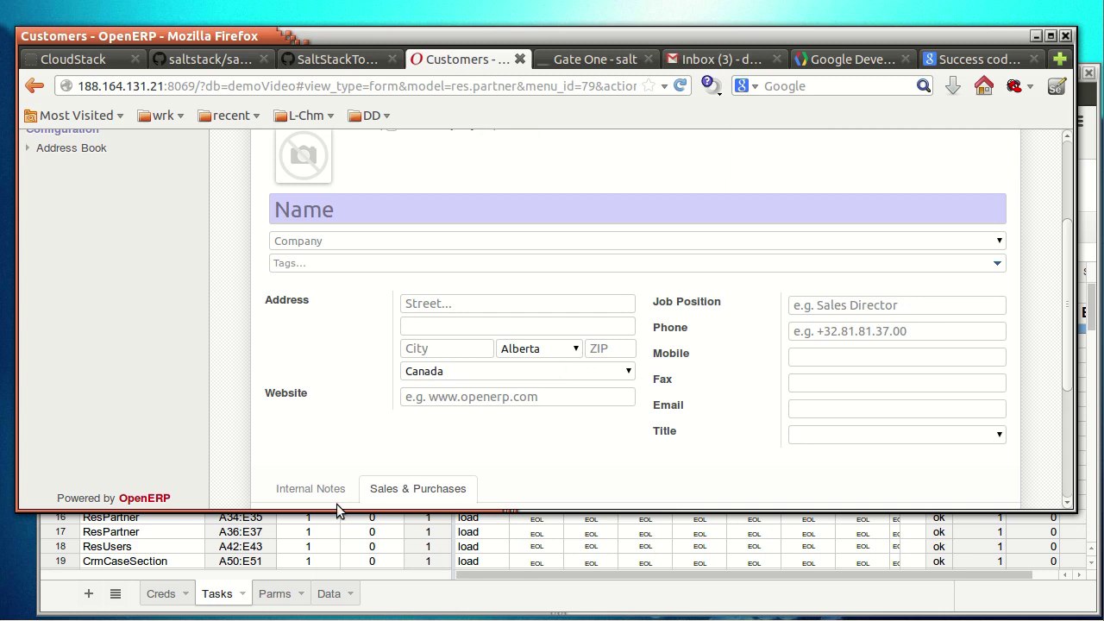
Step: Check the offered languages, keep English, and return to the top of the form
scroll(325, 449, "down", 4)
left_click(584, 429)
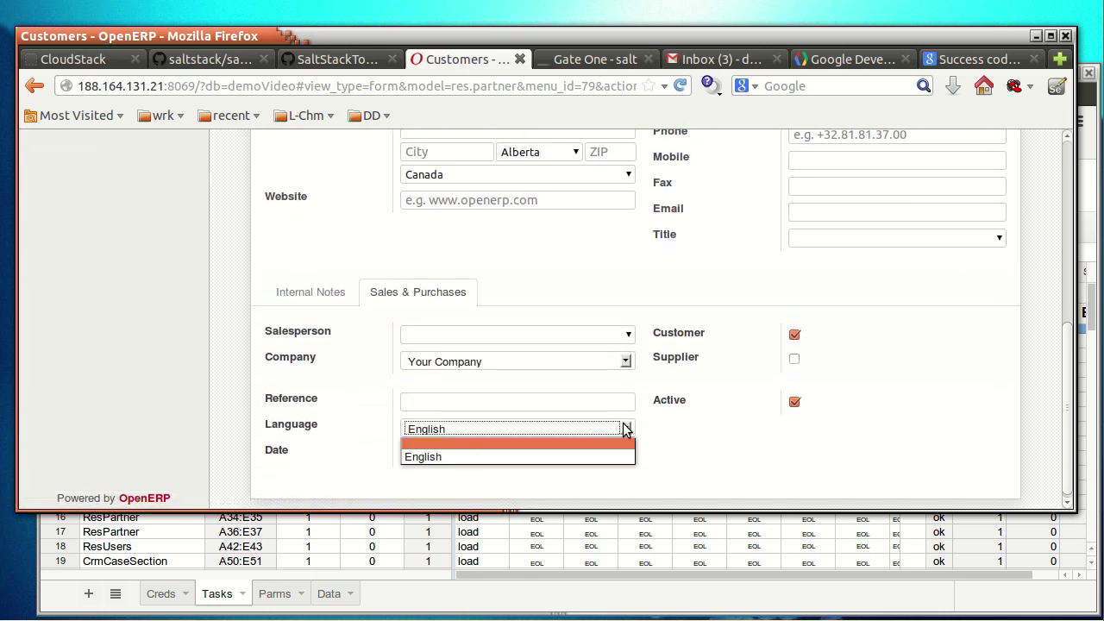
left_click(625, 429)
left_click(1069, 149)
Step: Discard the trial customer without saving, then log out and back in as administrator
left_click(1040, 143)
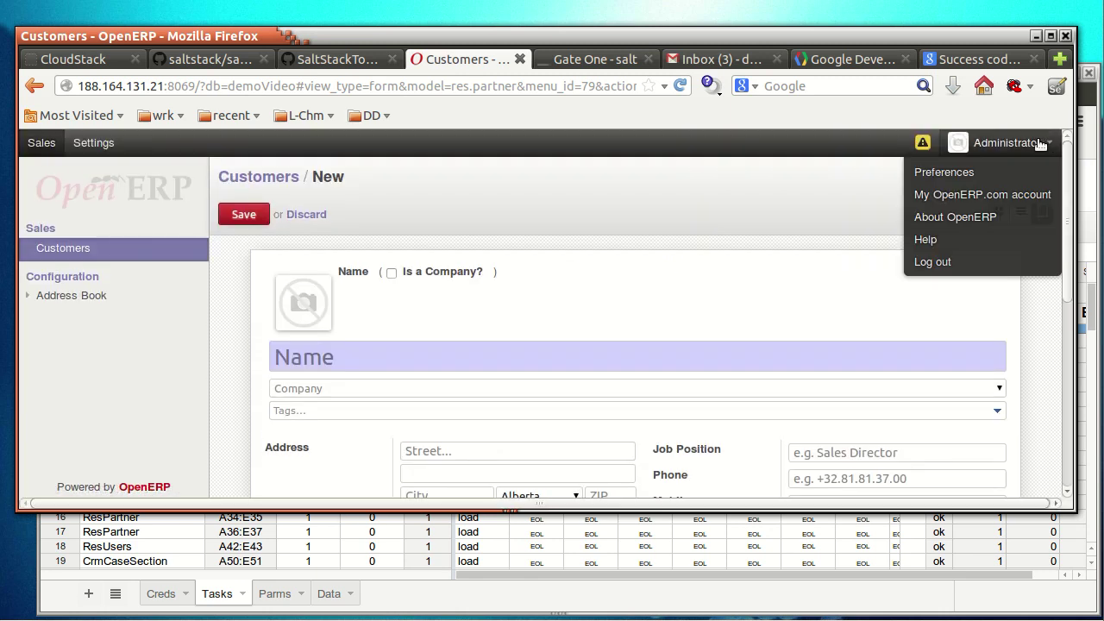
left_click(302, 216)
left_click(767, 334)
left_click(1040, 144)
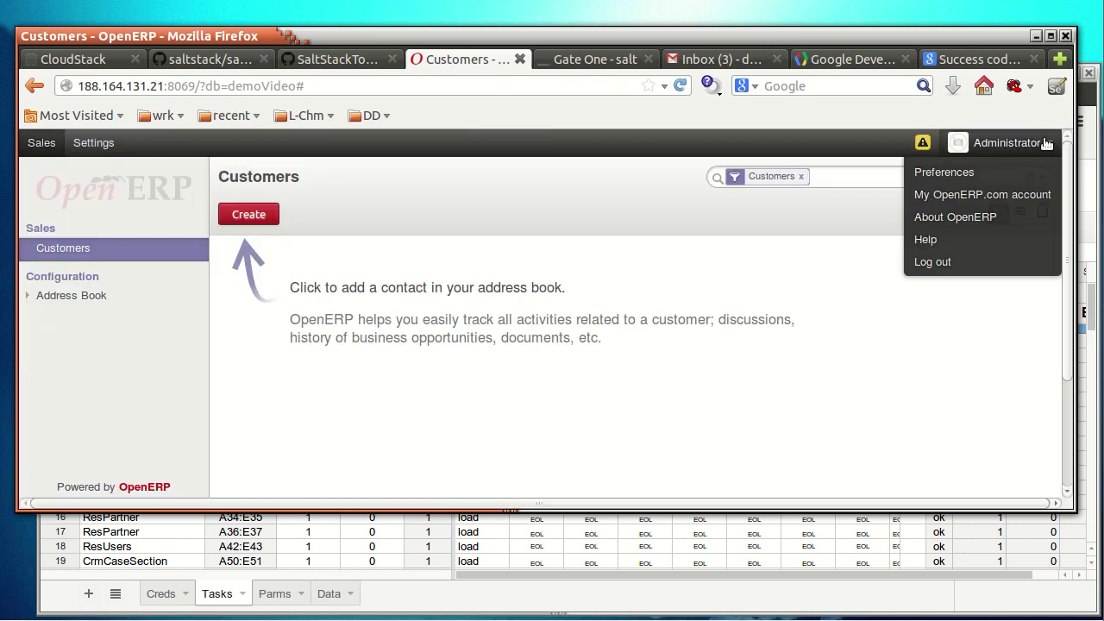
left_click(949, 264)
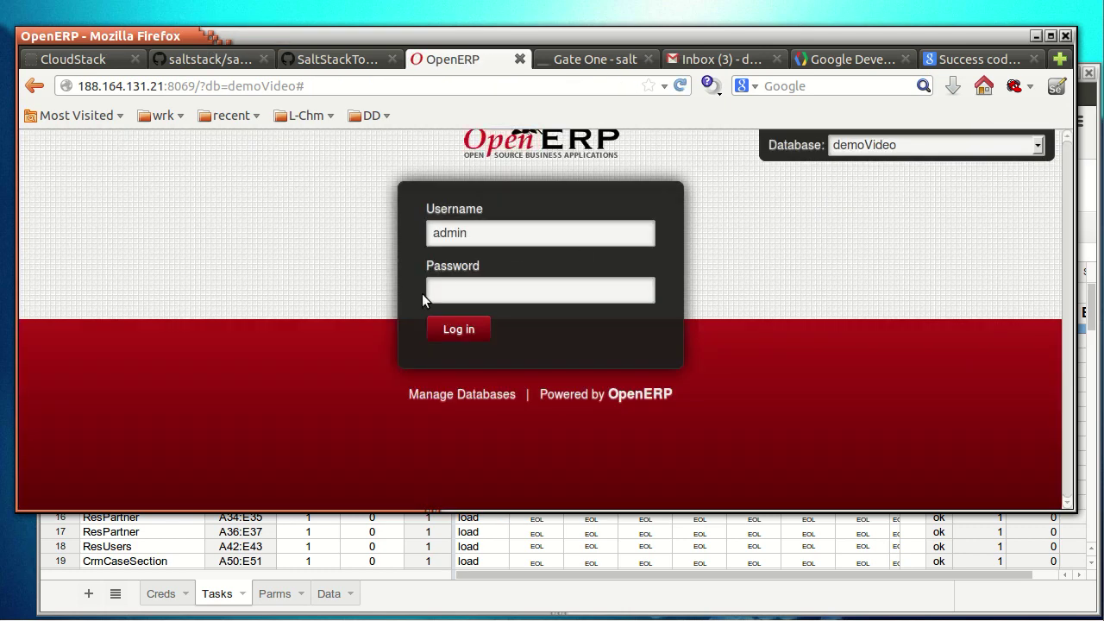
type("min")
left_click(453, 327)
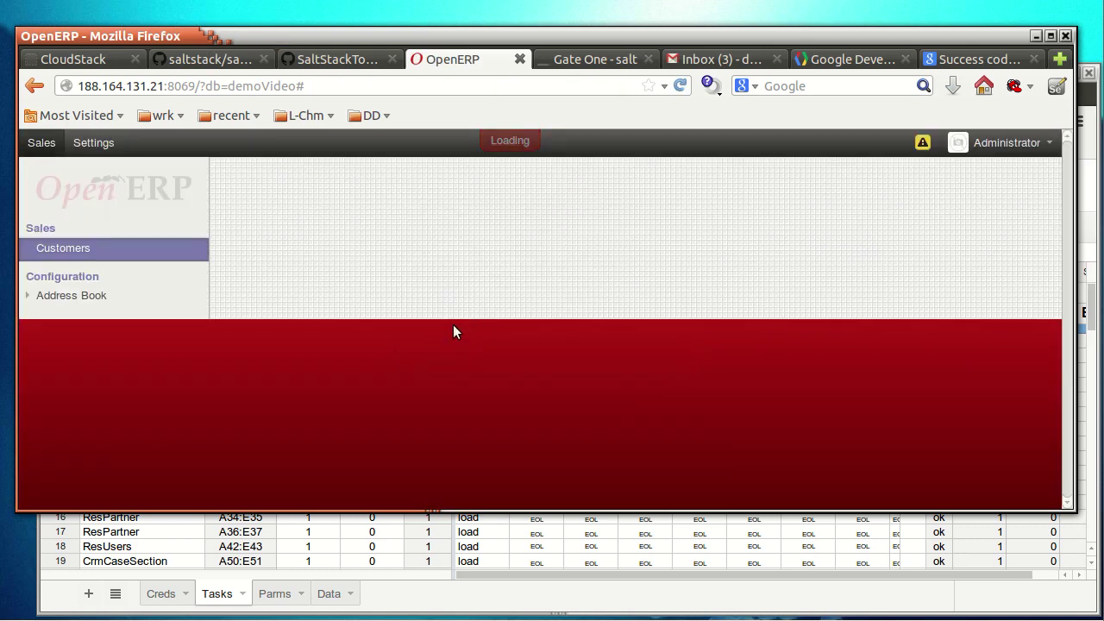
Step: Create a new customer whose language is Spanish (AR) / Español (AR)
left_click(255, 216)
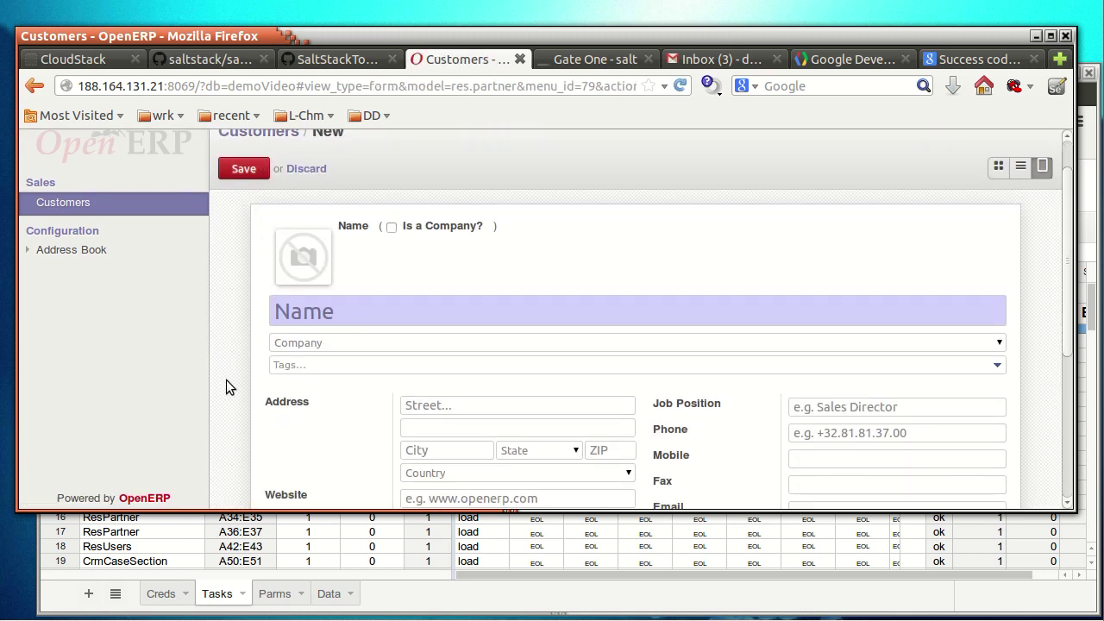
scroll(231, 401, "down", 8)
left_click(624, 421)
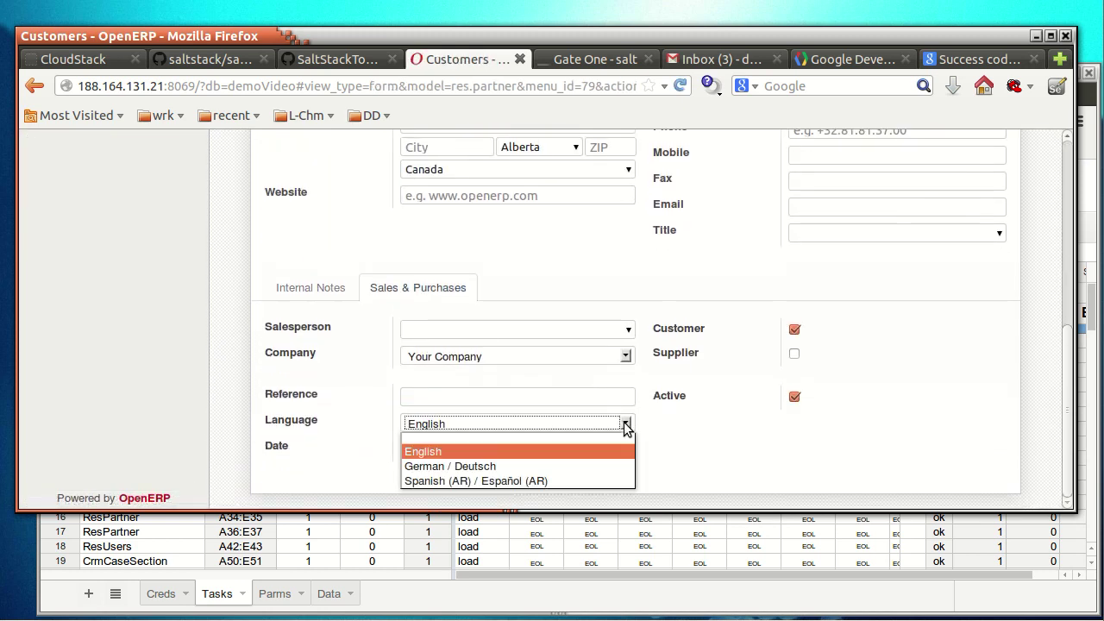
left_click(605, 482)
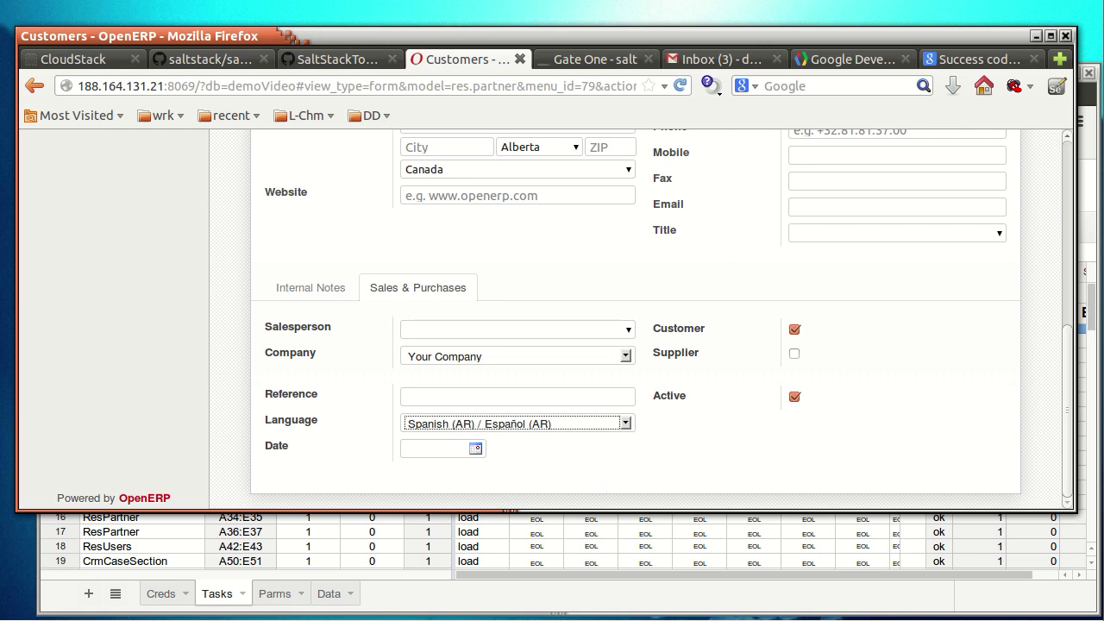
left_click(213, 595)
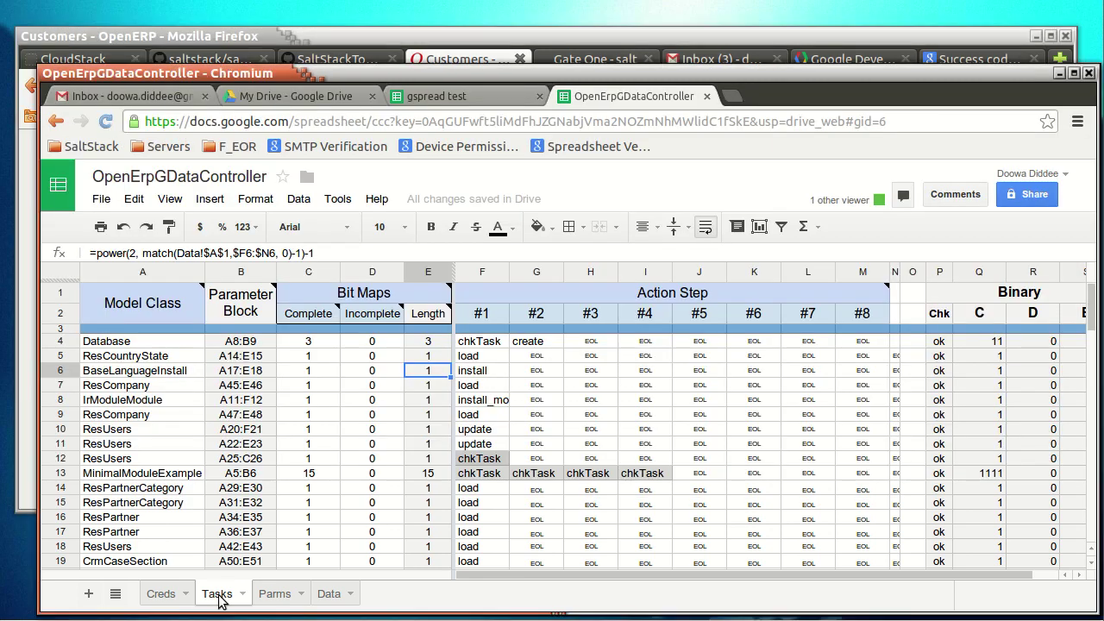
Step: On the Parms sheet, switch the A1 configuration to Loco Chem and back to Pump Demo
left_click(282, 597)
left_click(713, 288)
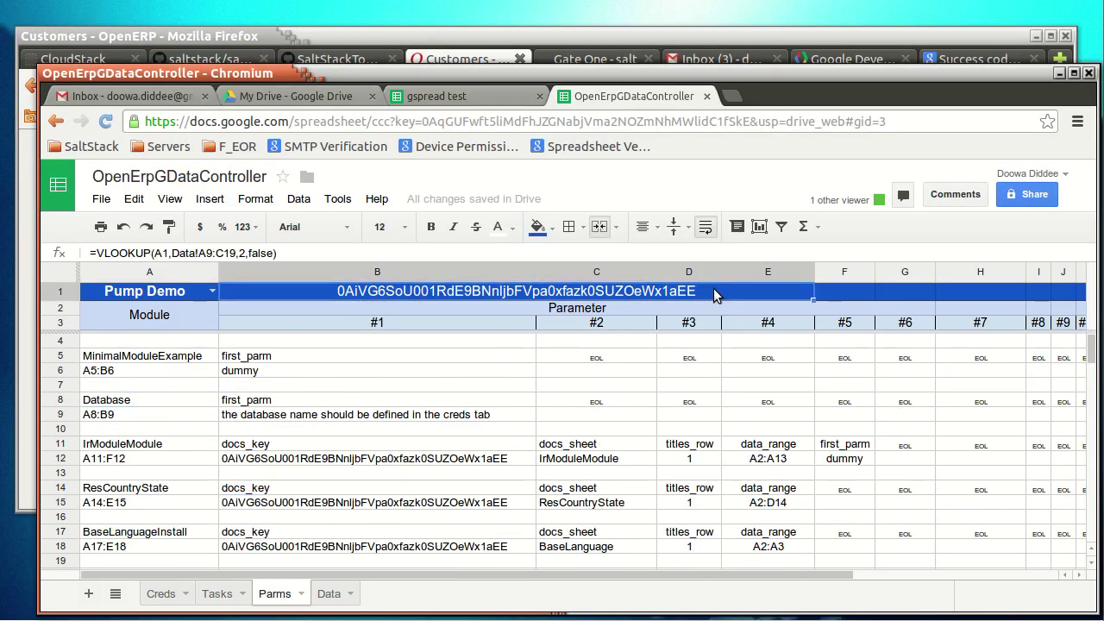
left_click(211, 297)
left_click(163, 361)
left_click(211, 292)
left_click(141, 360)
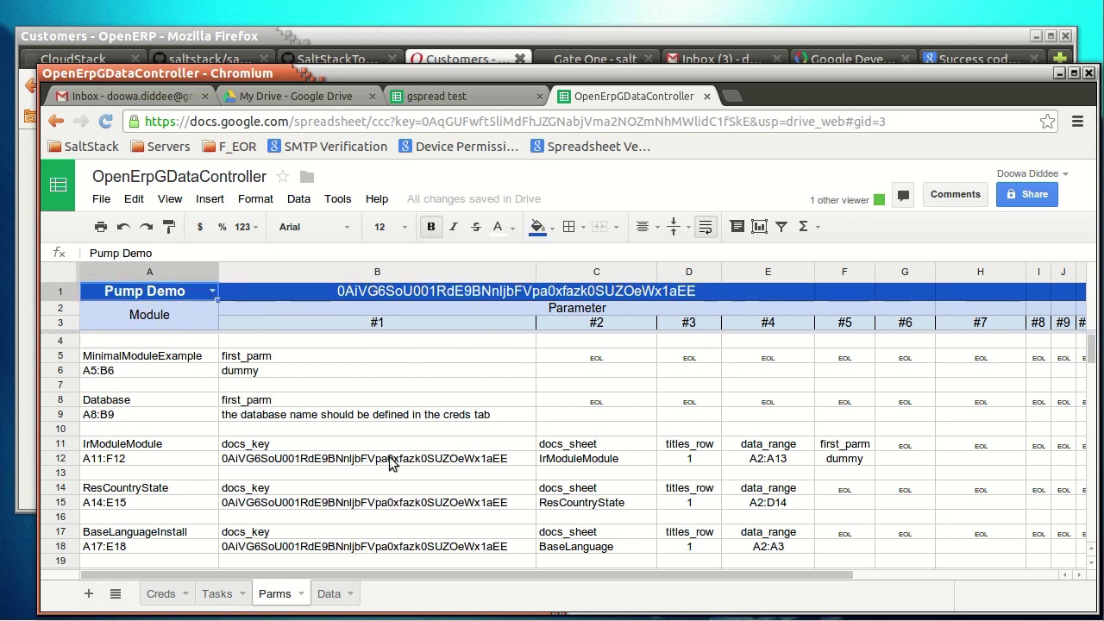
Step: Copy the docs key from B12 and load it in the gspread test tab's address
right_click(389, 463)
key("Escape")
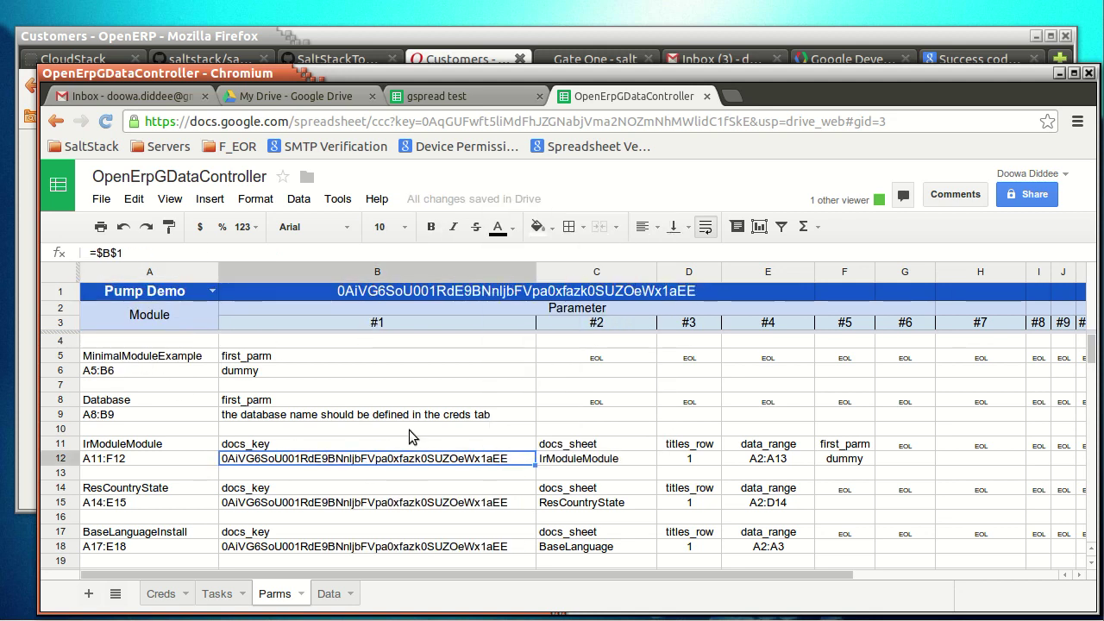
left_click(488, 98)
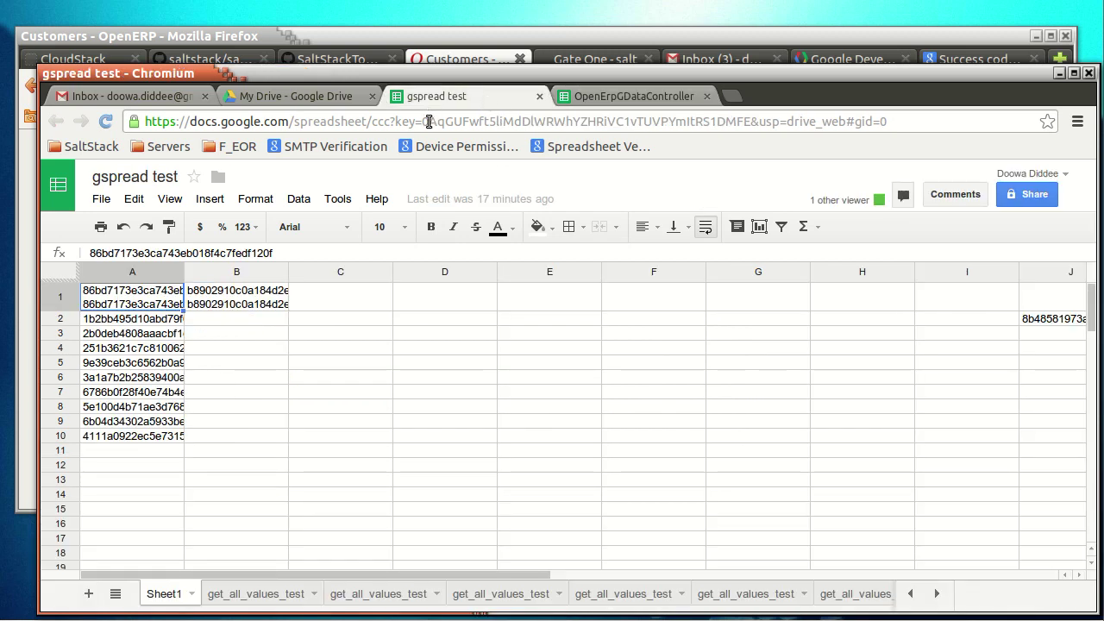
double_click(429, 122)
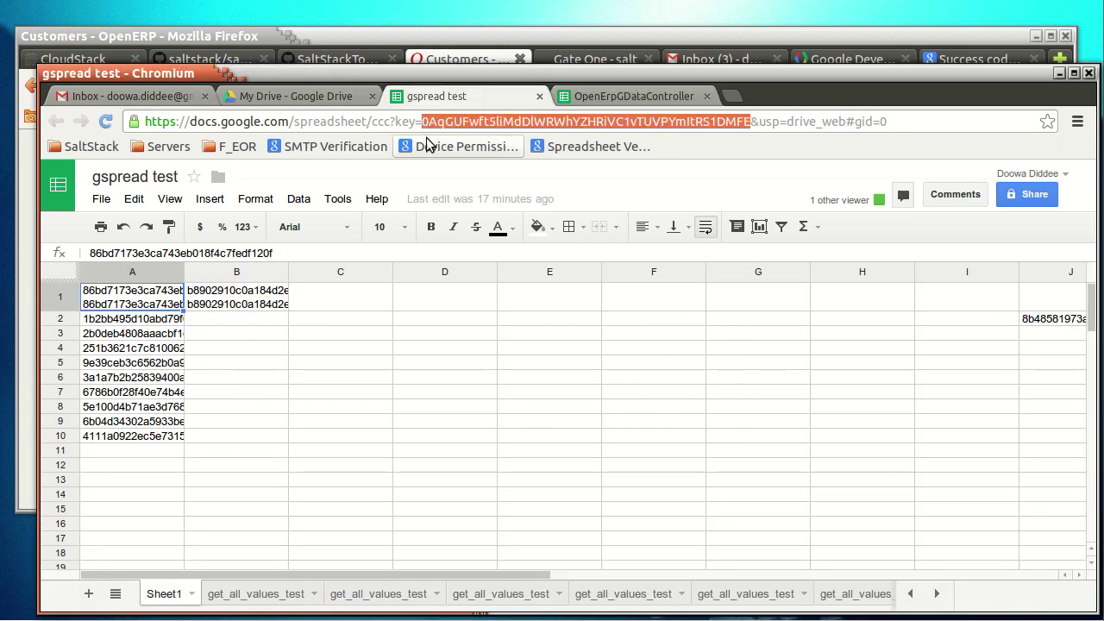
key("BackSpace")
key("ctrl+v")
key("Return")
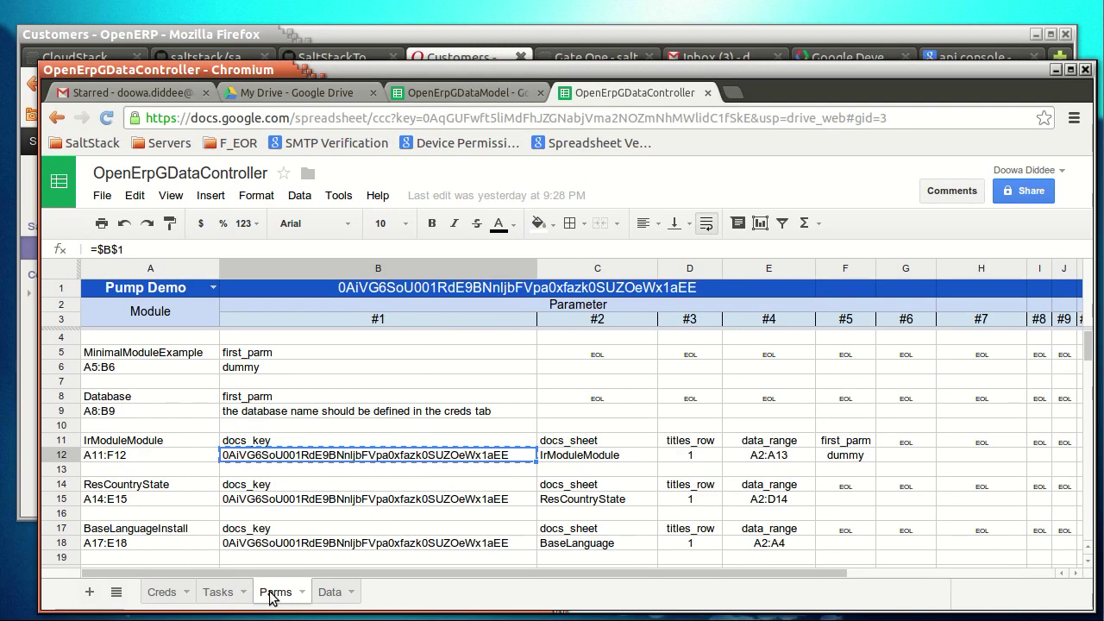
Step: Open the SaltStackToolSet repository page in a new GitHub tab
left_click(453, 57)
left_click(332, 57)
right_click(278, 215)
left_click(310, 223)
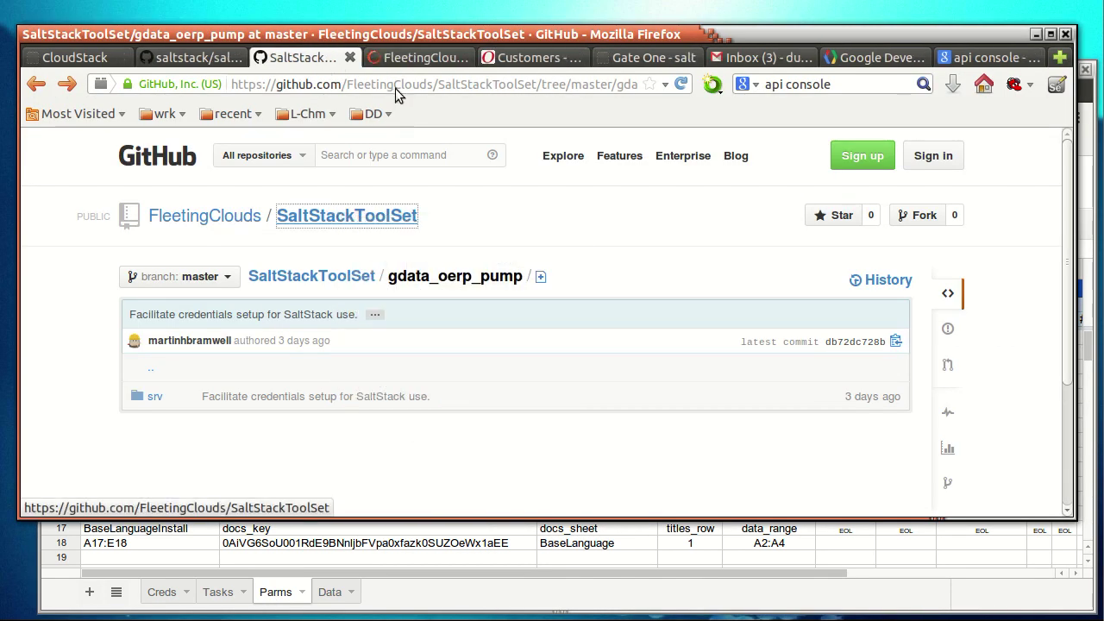
left_click(401, 56)
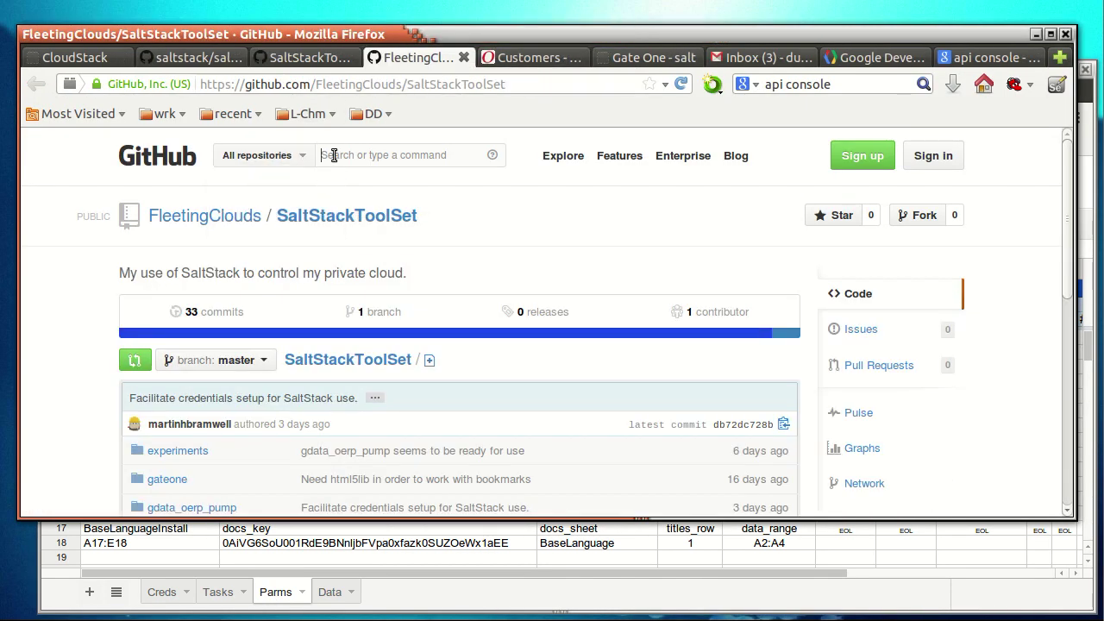
Step: Search all of GitHub for GData_Open and open the GData_OpenERP_Data_Pump repository
type("GData_Open")
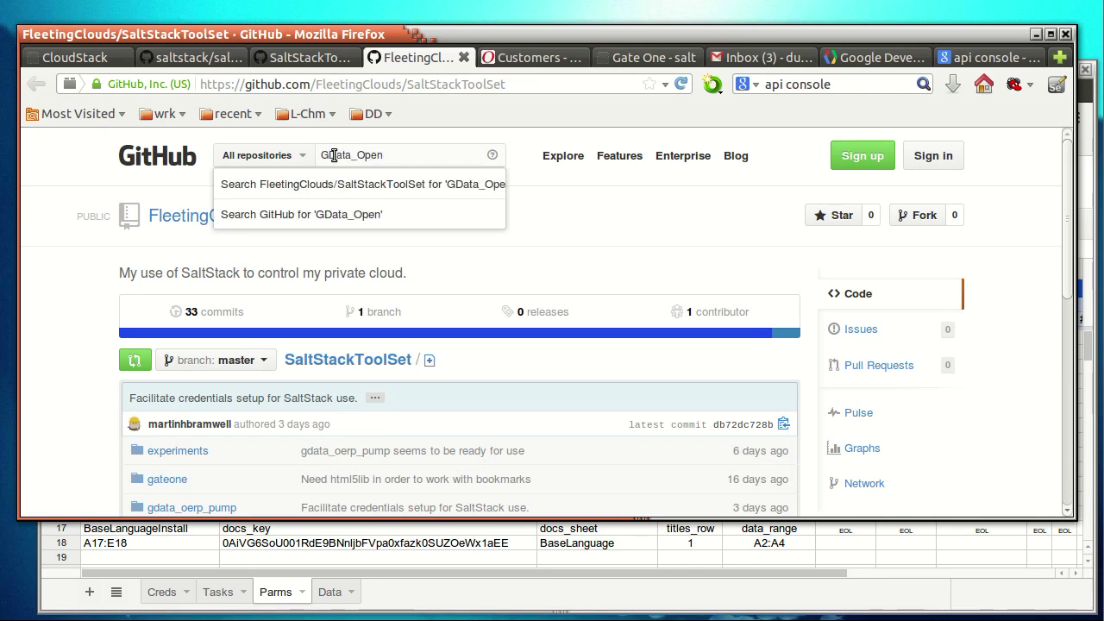
left_click(351, 213)
left_click(608, 294)
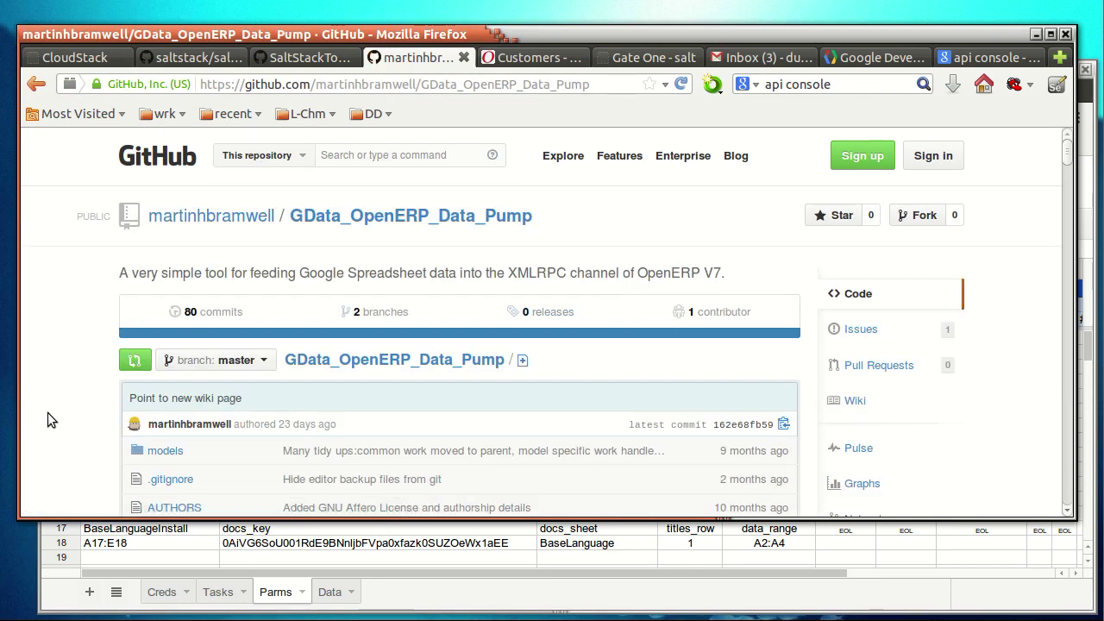
scroll(46, 413, "down", 10)
scroll(47, 412, "down", 5)
Step: Open the overview and detail diagrams in new tabs and view the overview diagram
right_click(215, 189)
left_click(268, 196)
right_click(223, 224)
left_click(271, 233)
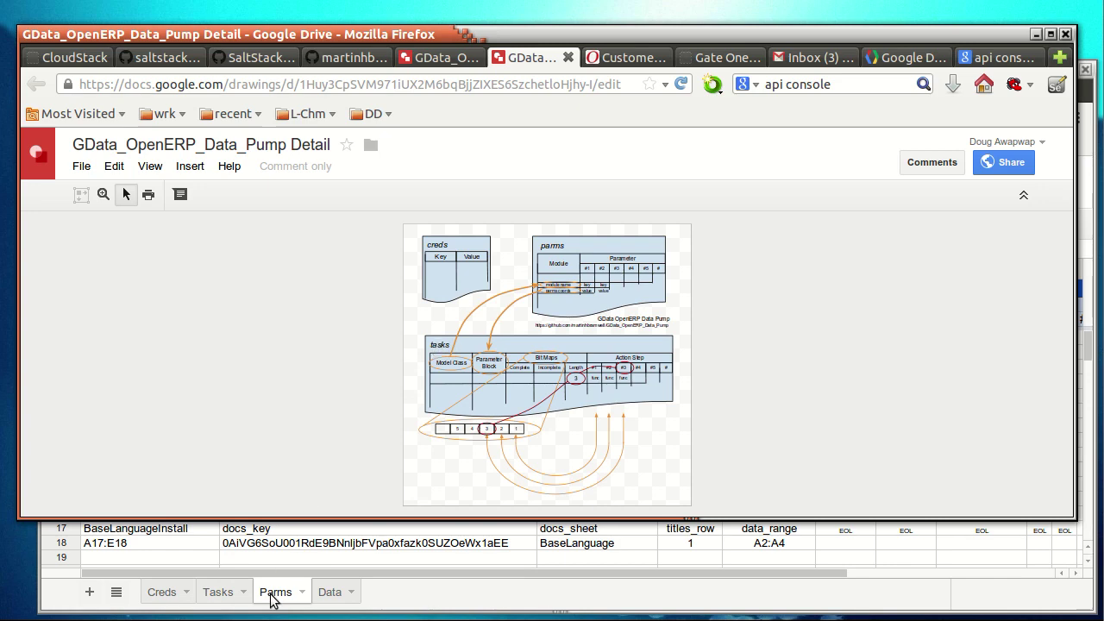
left_click(409, 55)
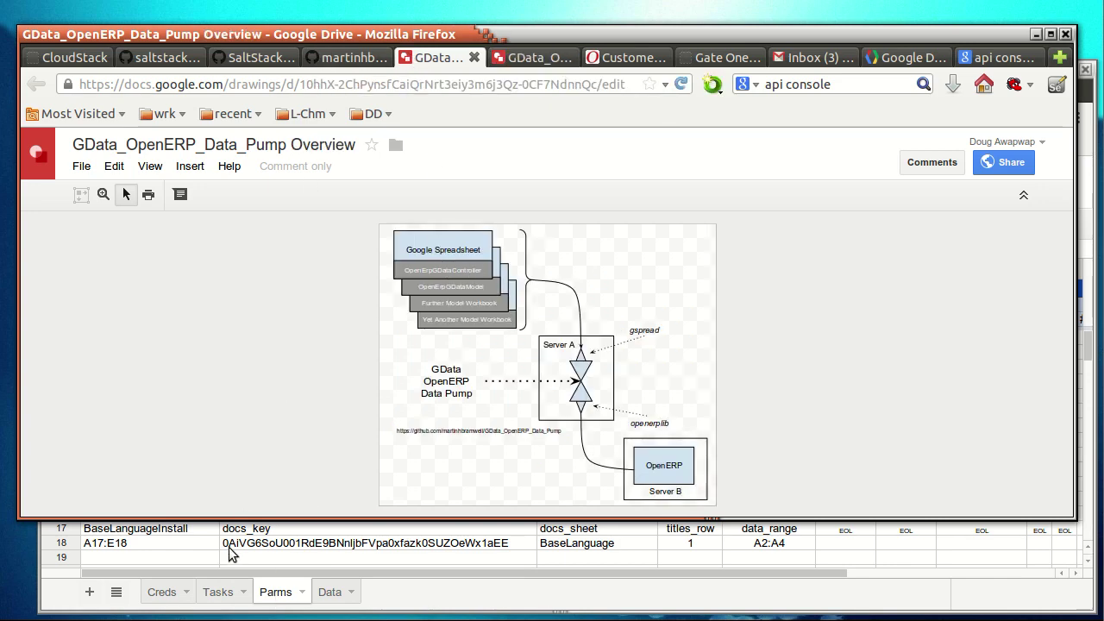
left_click(263, 548)
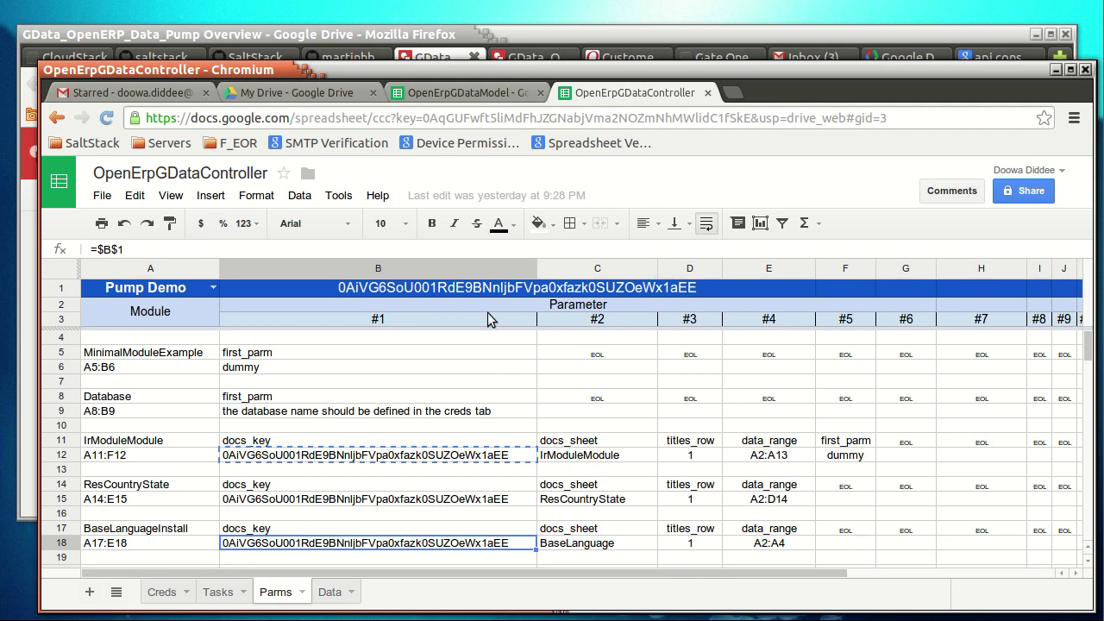
Step: Inspect the ResCountryState module, sheet name and A2:D14 data range on the Parms sheet
left_click(428, 93)
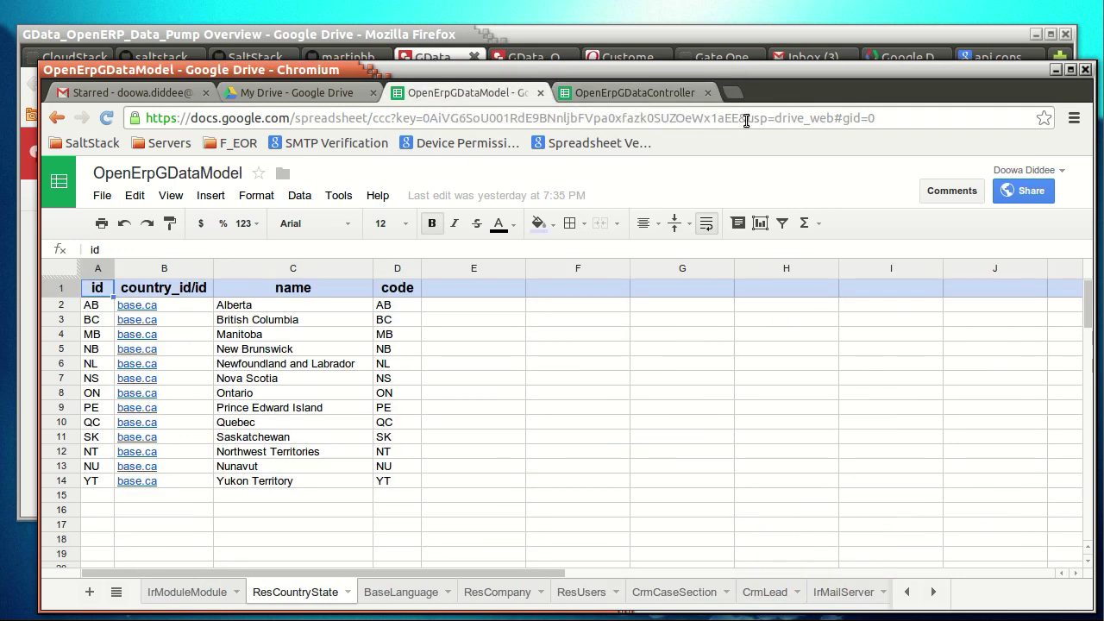
left_click_drag(746, 118, 675, 118)
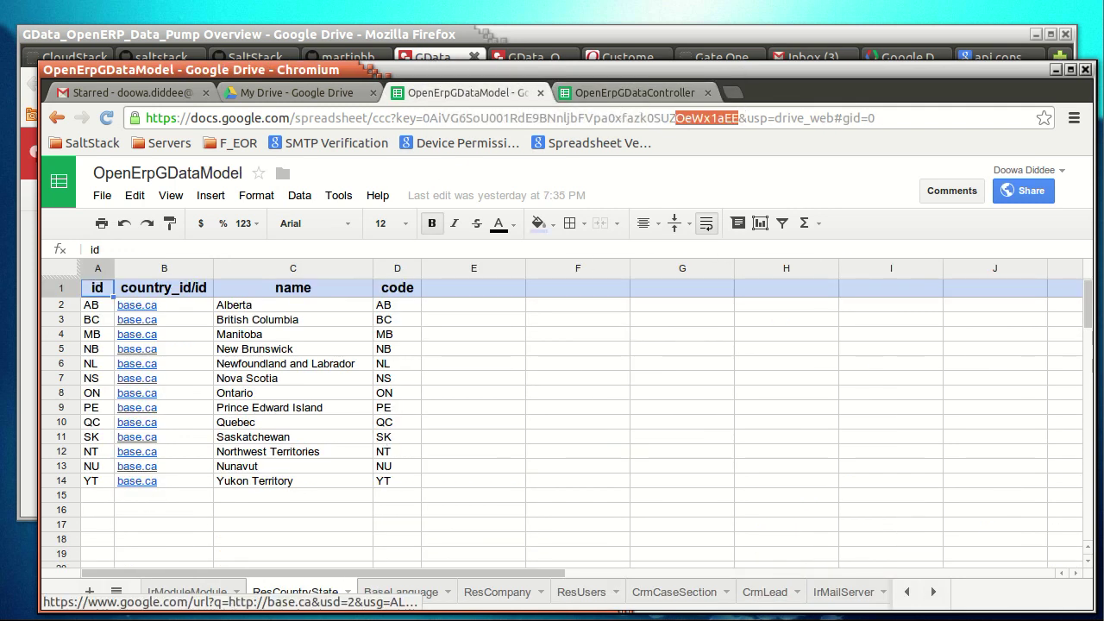
key("ctrl+Tab")
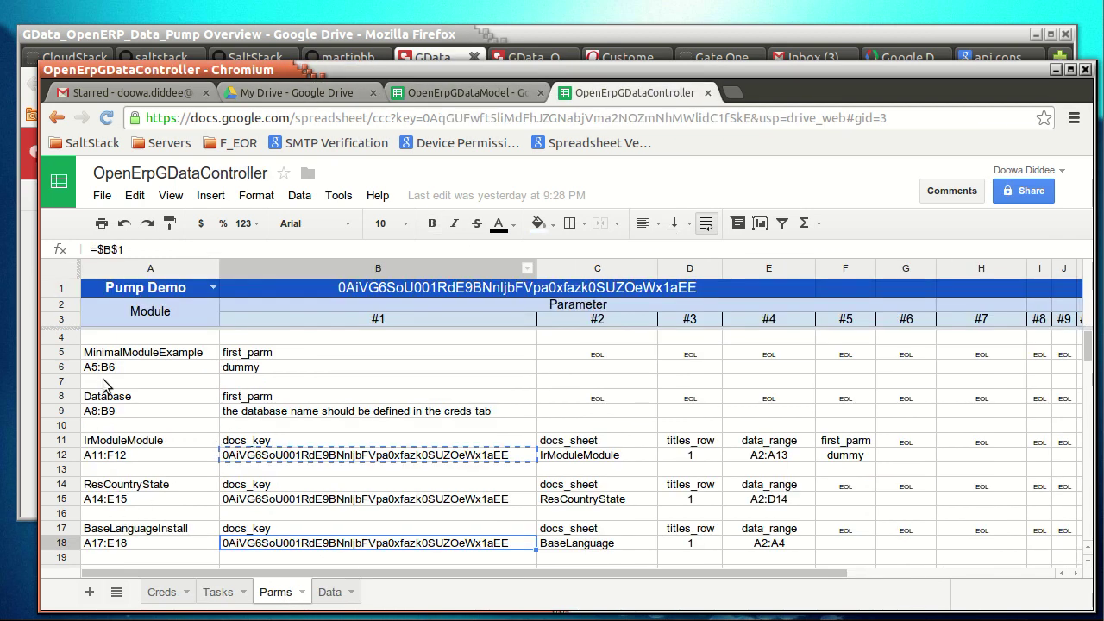
left_click(113, 486)
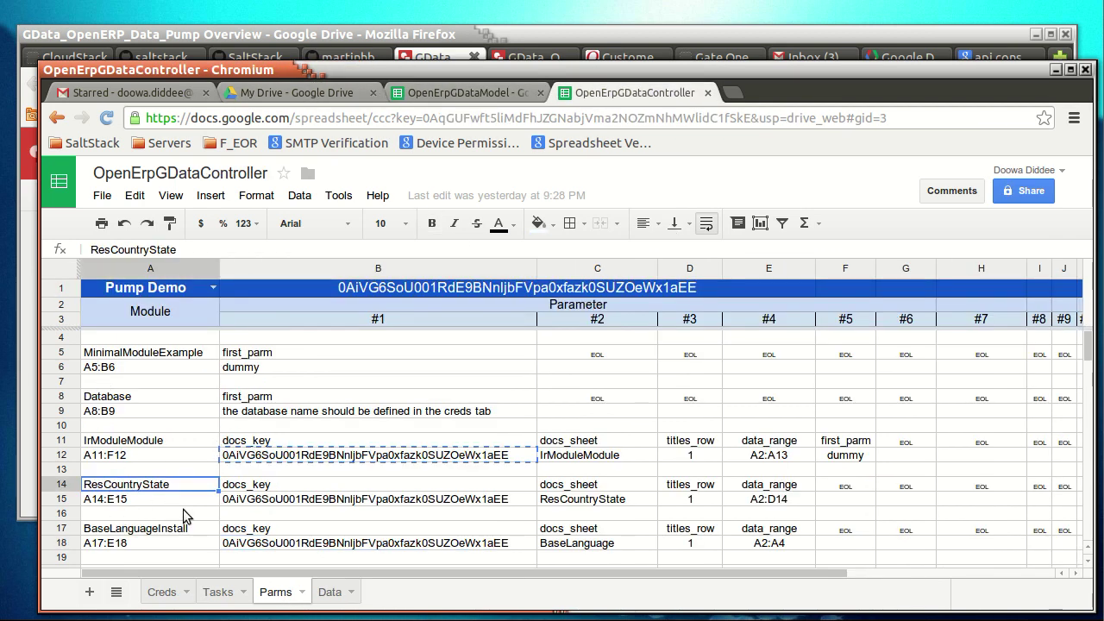
left_click(579, 500)
left_click(767, 504)
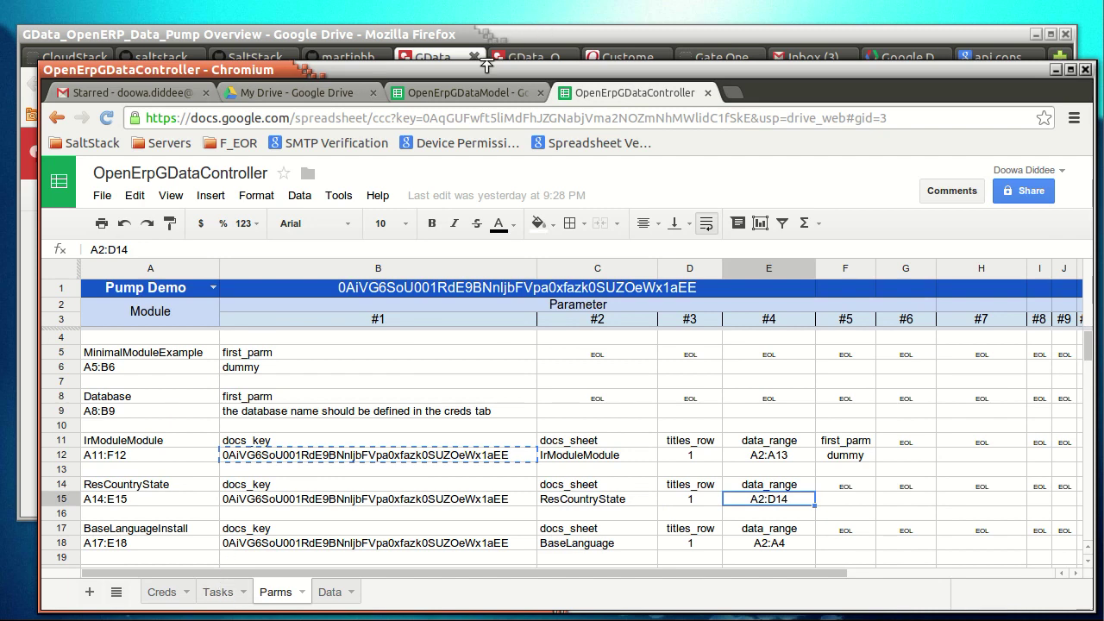
Step: Select province rows A2:D14 in the model sheet and recheck the sheet name in C15
key("ctrl+shift+Tab")
left_click(93, 307)
left_click(407, 481, "shift")
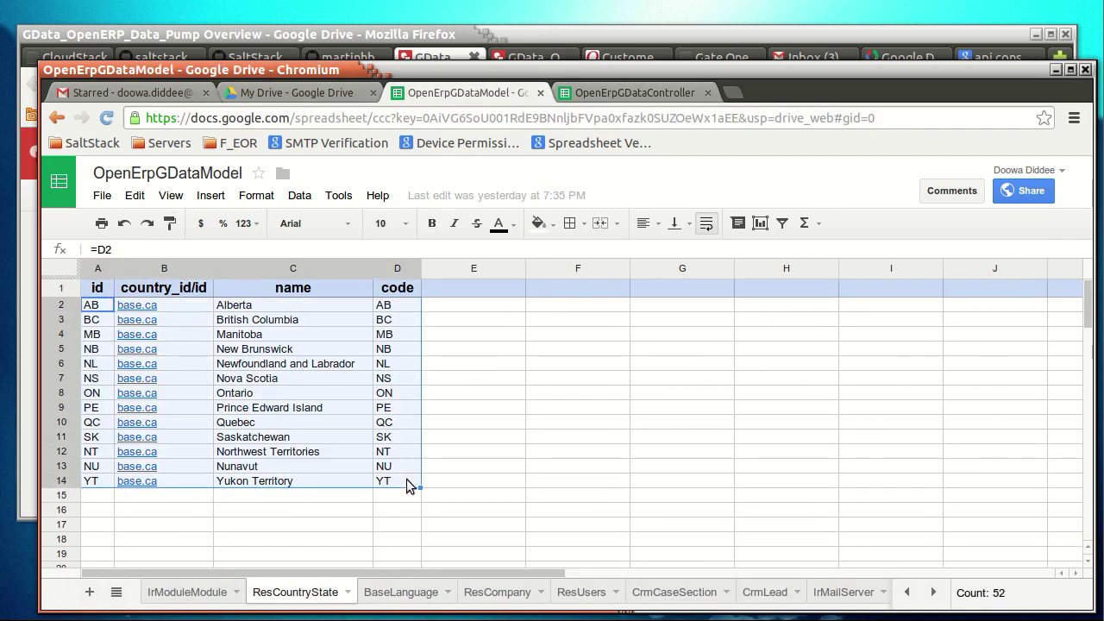
left_click(634, 92)
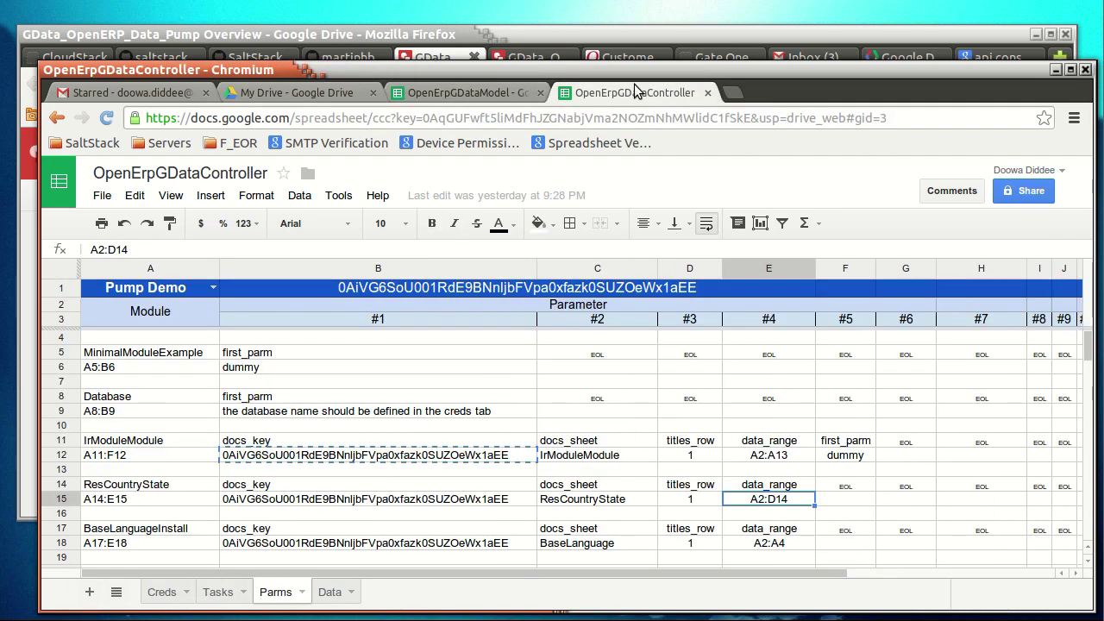
left_click(589, 501)
key("alt+Tab")
Step: Open models/ResCountryState.py in the repository and scroll to its load method
left_click(148, 345)
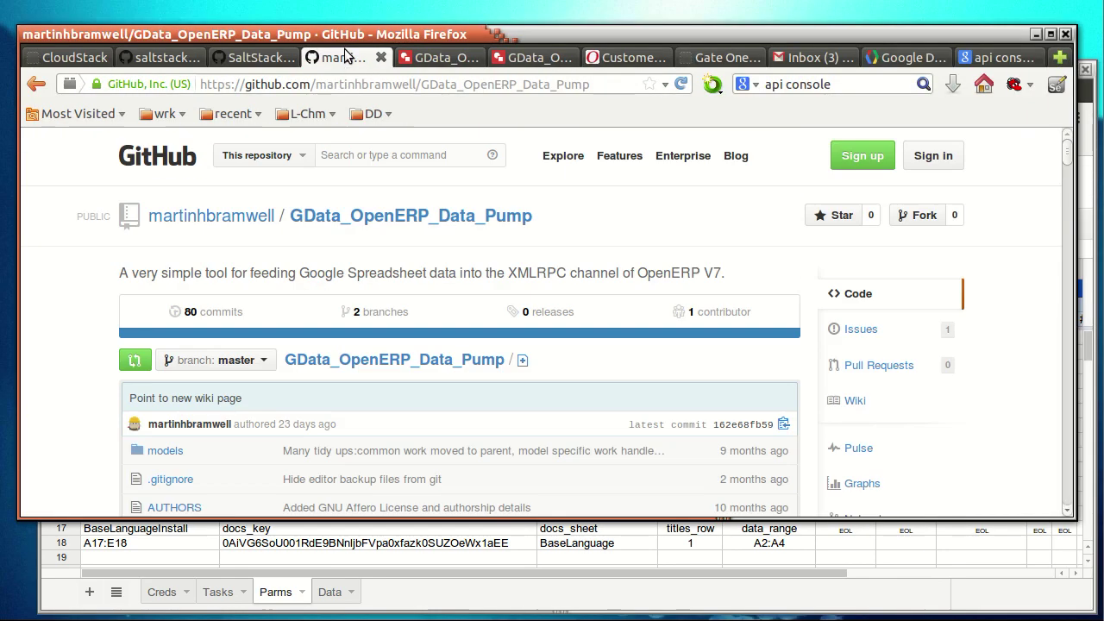
left_click(152, 451)
scroll(65, 460, "down", 5)
left_click(179, 296)
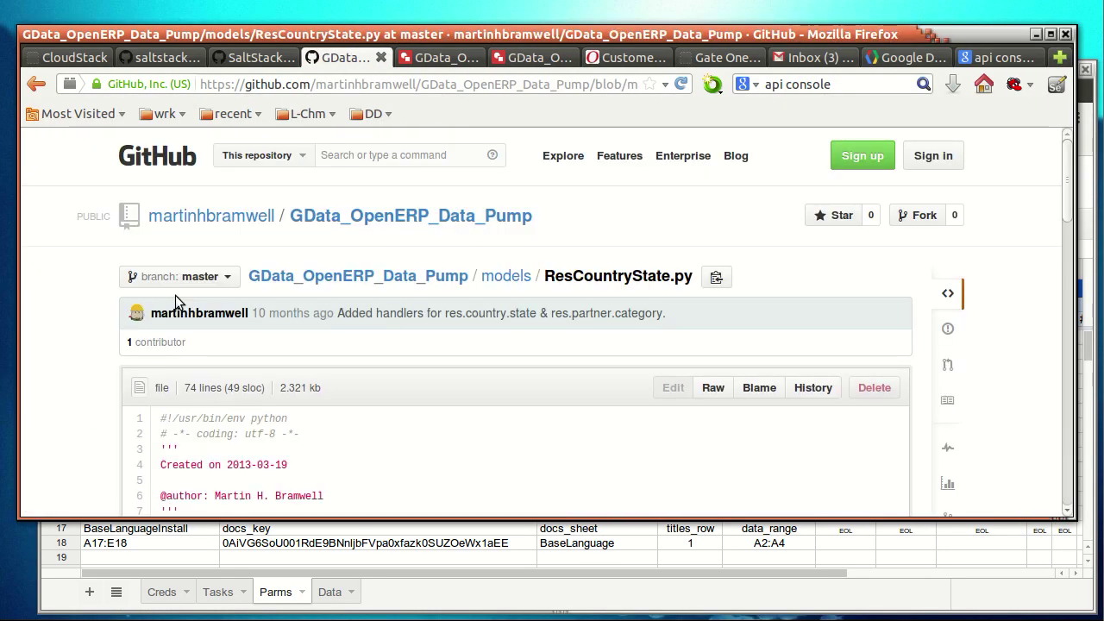
scroll(176, 298, "down", 1)
scroll(177, 300, "down", 15)
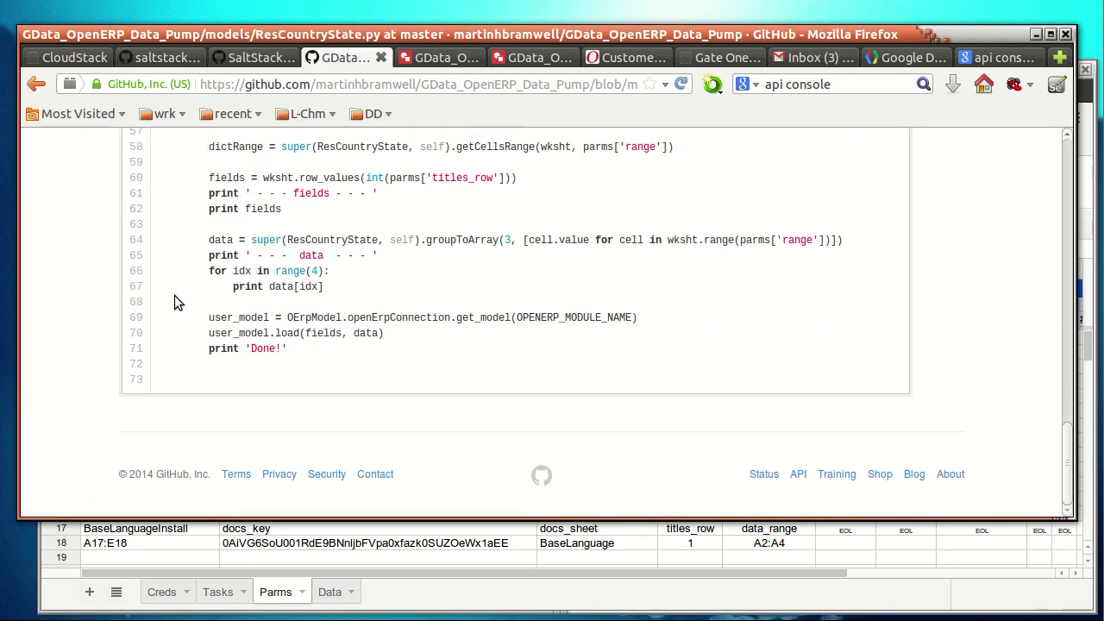
scroll(174, 298, "up", 6)
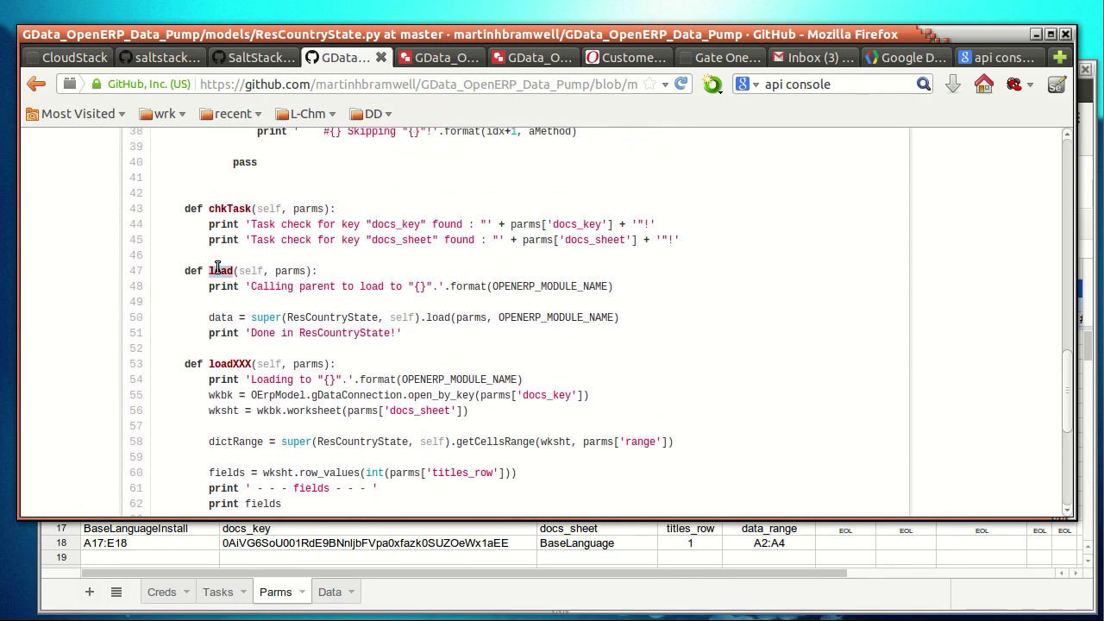